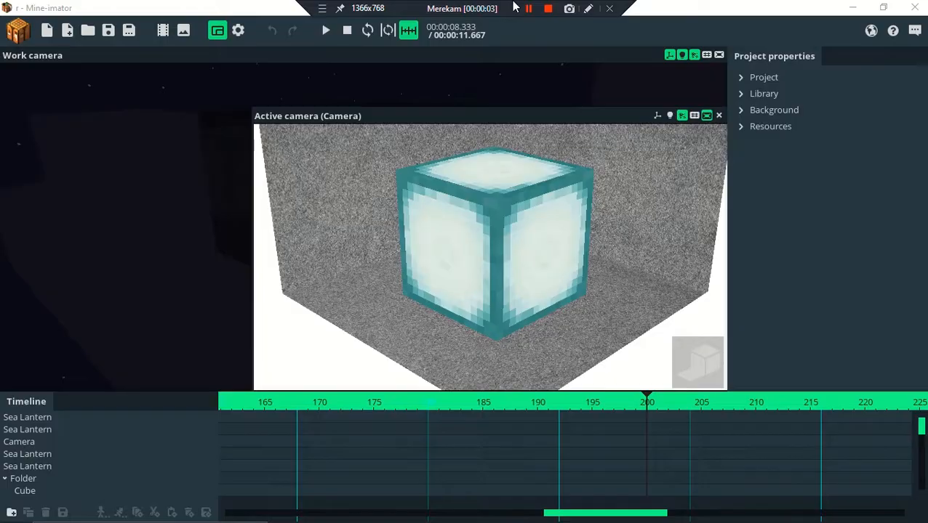
- Save the project and play the rendered animation in the active camera view from frame 200
{"action": "left_click", "coordinate": [509, 71]}
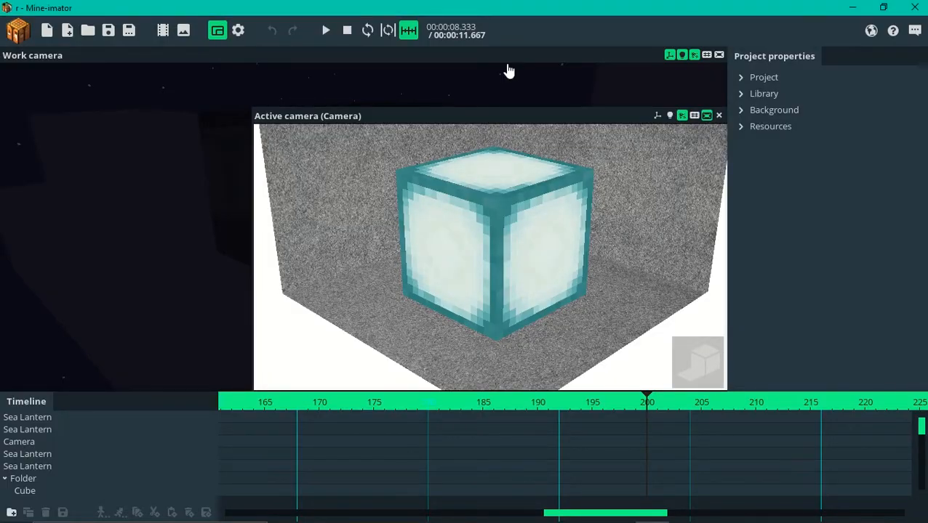
{"action": "left_click", "coordinate": [106, 31]}
{"action": "left_click", "coordinate": [108, 32]}
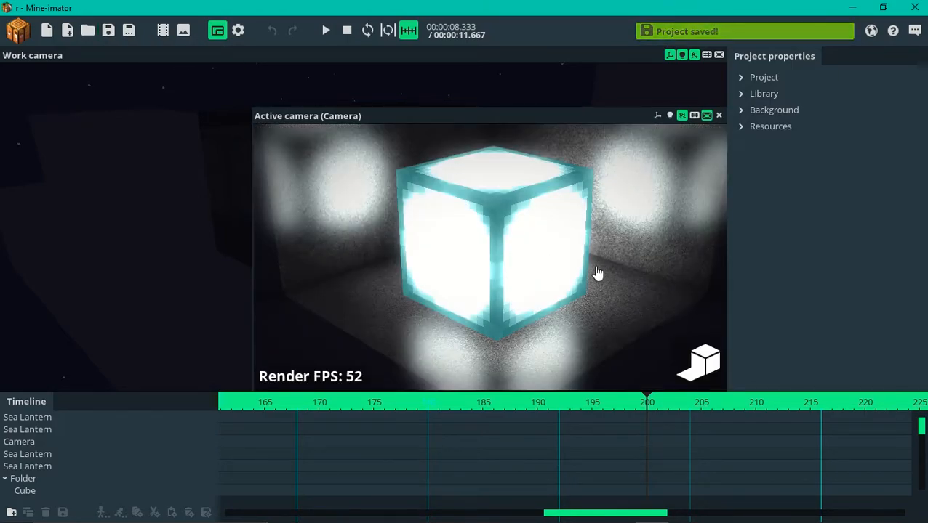
{"action": "key", "text": "space"}
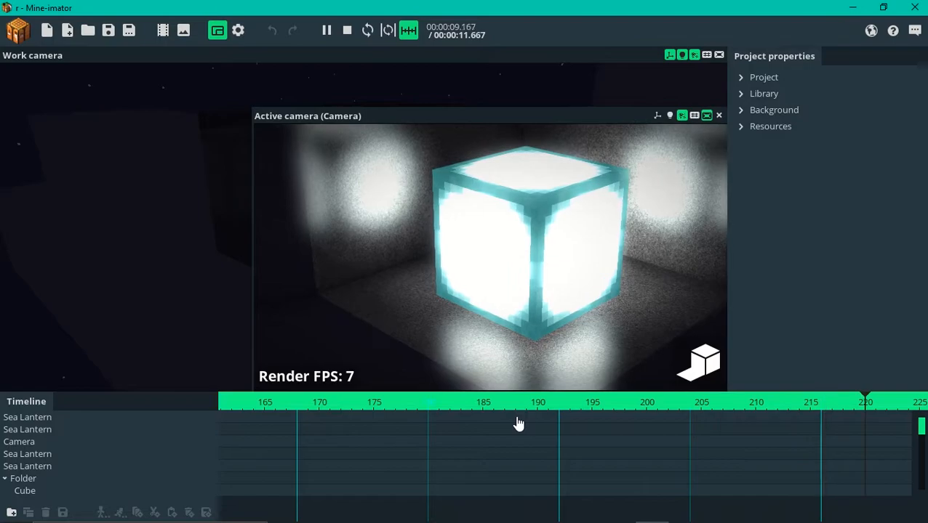
{"action": "key", "text": "space"}
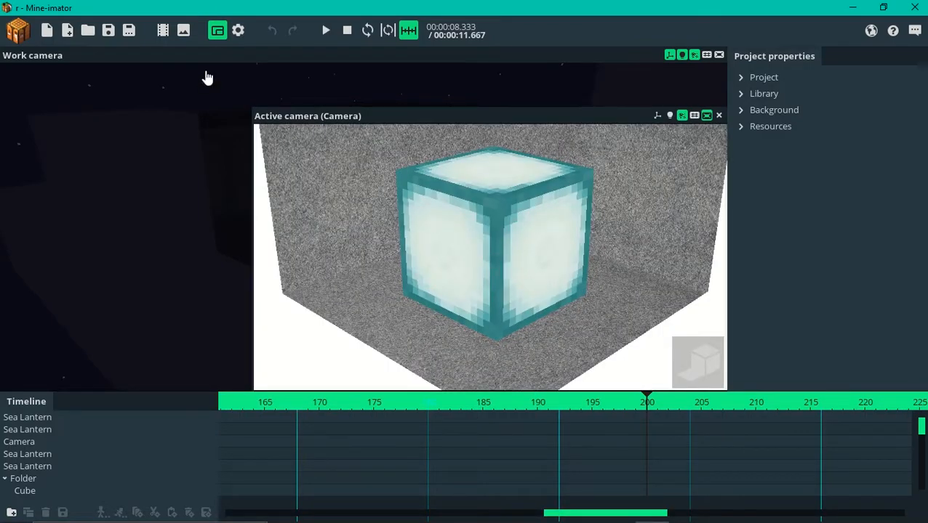
- Save the project, close the secondary camera view and disable lights in the work camera
{"action": "key", "text": "ctrl+s"}
{"action": "left_click", "coordinate": [217, 30]}
{"action": "left_click_drag", "start_coordinate": [533, 242], "coordinate": [625, 141]}
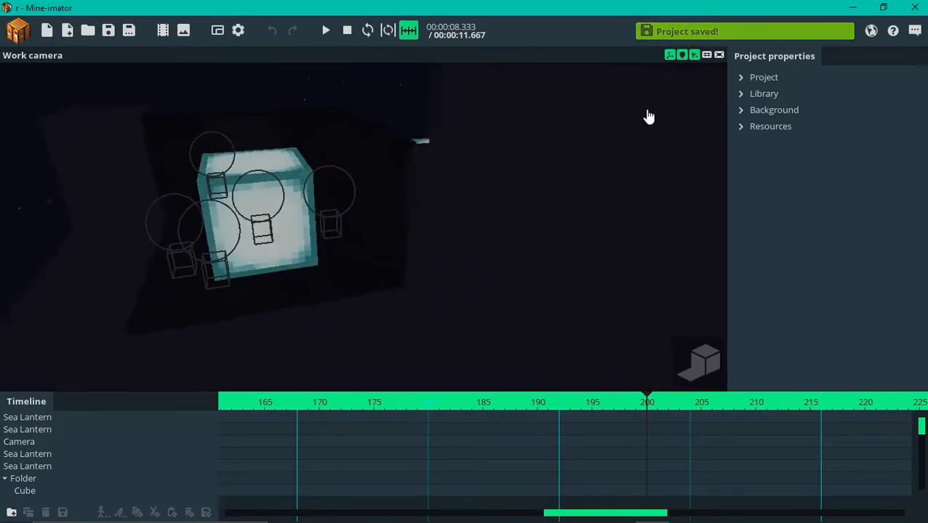
{"action": "left_click", "coordinate": [682, 55]}
{"action": "left_click_drag", "start_coordinate": [568, 195], "coordinate": [466, 327]}
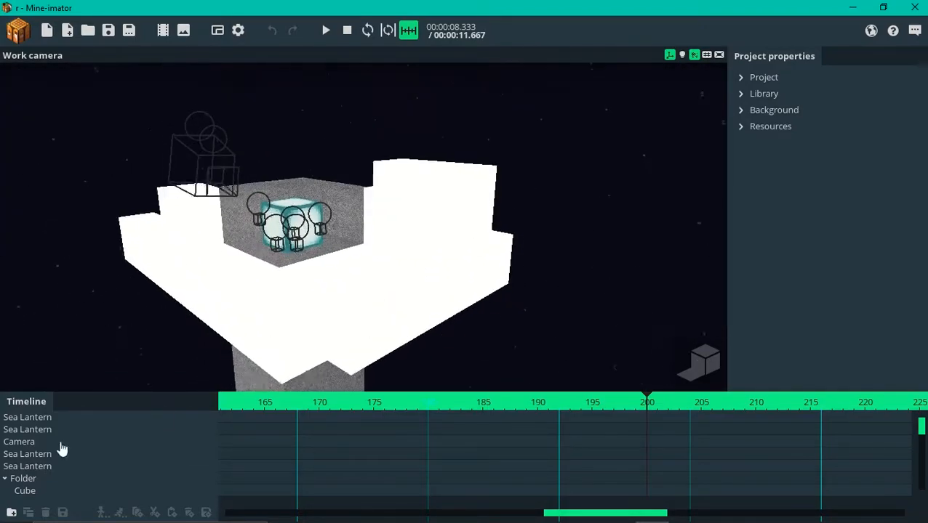
- Hide the first timeline folder, containing the light sources, from the animation and save the project
{"action": "left_click", "coordinate": [210, 479]}
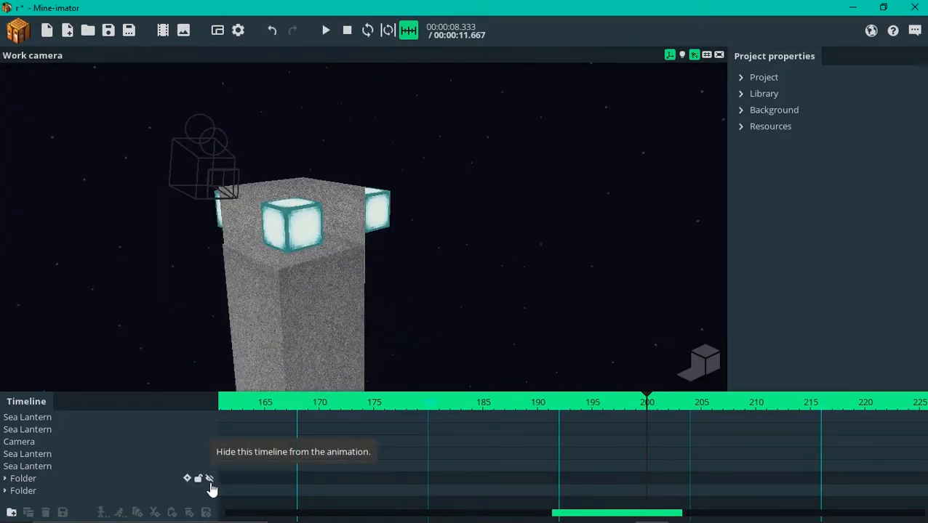
{"action": "key", "text": "w"}
{"action": "right_click_drag", "start_coordinate": [363, 227], "coordinate": [364, 261]}
{"action": "key", "text": "s"}
{"action": "key", "text": "e"}
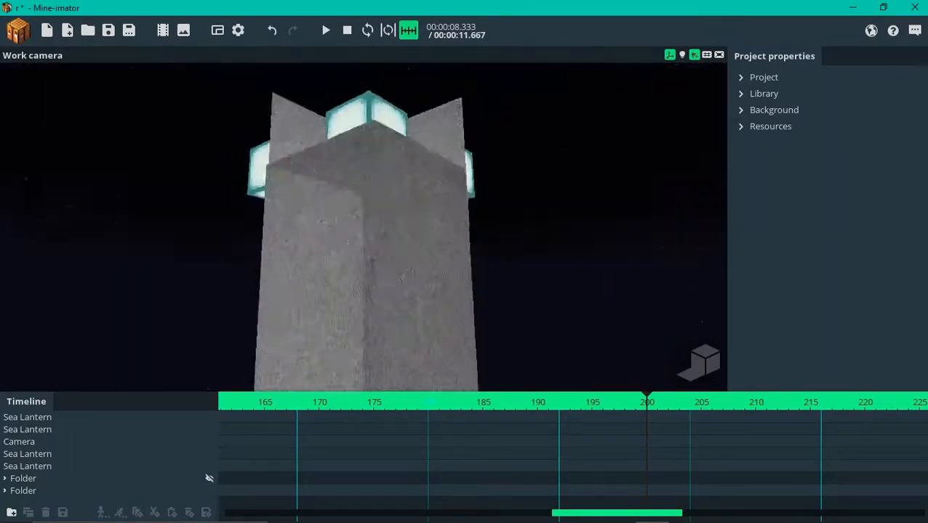
{"action": "key", "text": "a"}
{"action": "right_click_drag", "start_coordinate": [364, 261], "coordinate": [466, 248]}
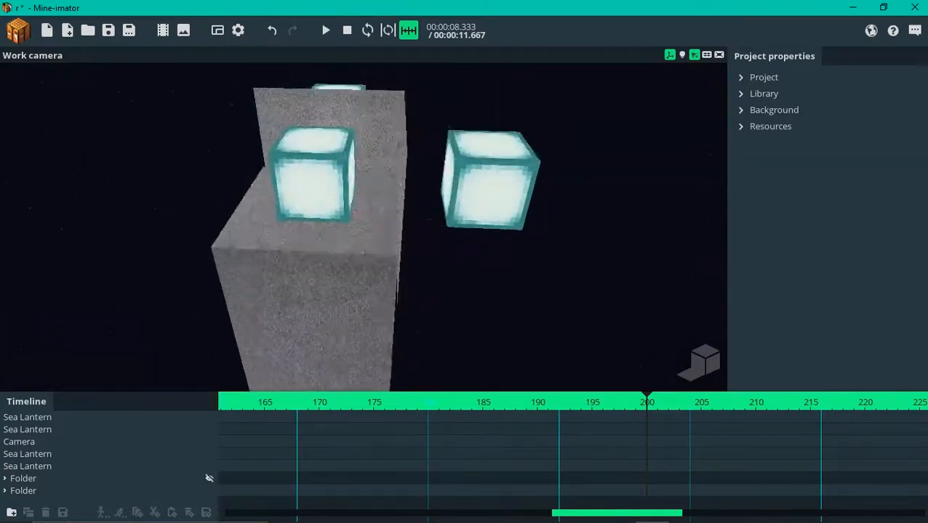
{"action": "left_click", "coordinate": [218, 30]}
{"action": "left_click", "coordinate": [218, 31]}
{"action": "key", "text": "ctrl+s"}
- Examine the sea lantern and its concrete walls and base from several angles in the work camera
{"action": "right_click_drag", "start_coordinate": [358, 191], "coordinate": [400, 240]}
{"action": "key", "text": "w"}
{"action": "right_click_drag", "start_coordinate": [400, 200], "coordinate": [400, 228]}
{"action": "left_click_drag", "start_coordinate": [400, 228], "coordinate": [389, 140]}
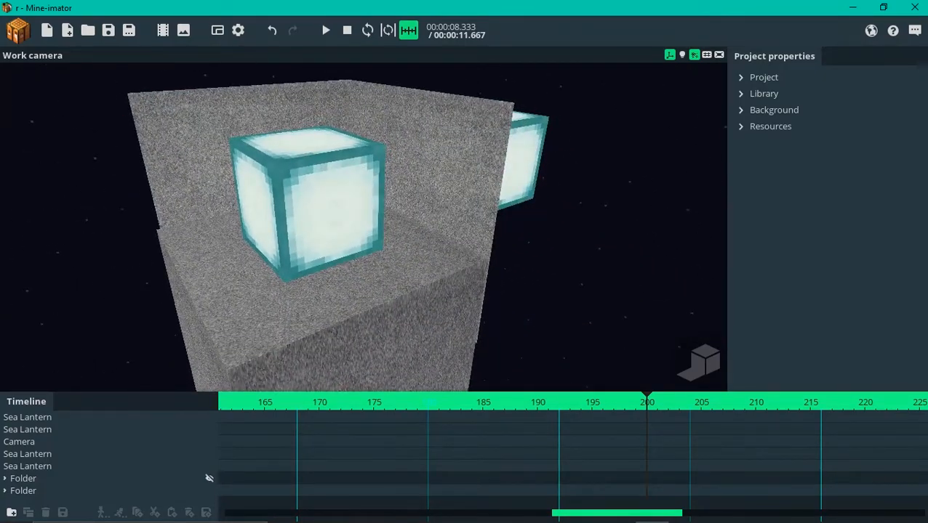
{"action": "key", "text": "F5"}
{"action": "key", "text": "F5"}
{"action": "key", "text": "F5"}
{"action": "key", "text": "F5"}
{"action": "left_click_drag", "start_coordinate": [400, 209], "coordinate": [466, 209]}
{"action": "key", "text": "F5"}
{"action": "key", "text": "F5"}
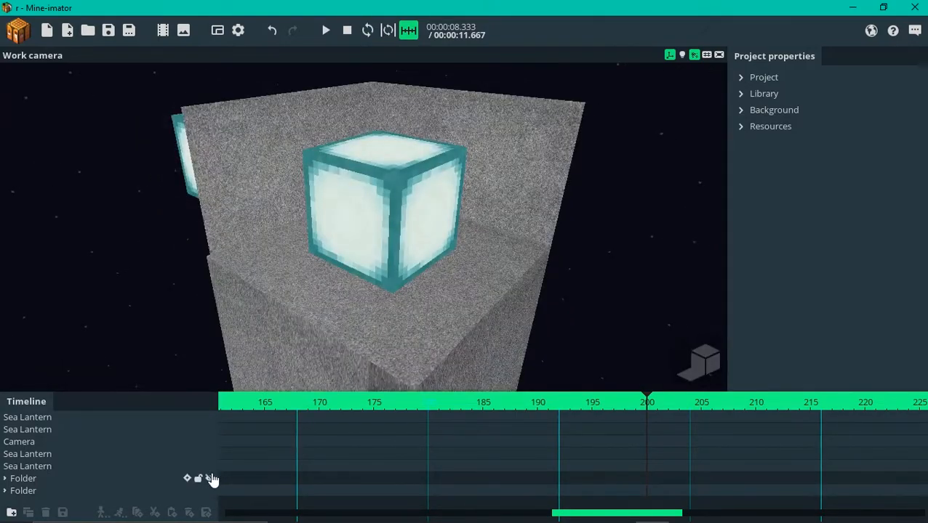
- Show the first timeline folder in the animation again and preview the active camera view with rendering on
{"action": "left_click", "coordinate": [209, 478]}
{"action": "key", "text": "F5"}
{"action": "key", "text": "F5"}
{"action": "mouse_move", "coordinate": [530, 240]}
{"action": "left_mouse_down"}
{"action": "mouse_move", "coordinate": [466, 240]}
{"action": "mouse_move", "coordinate": [436, 276]}
{"action": "mouse_move", "coordinate": [392, 248]}
{"action": "mouse_move", "coordinate": [349, 240]}
{"action": "mouse_move", "coordinate": [524, 242]}
{"action": "left_mouse_up"}
{"action": "key", "text": "F5"}
{"action": "mouse_move", "coordinate": [442, 240]}
{"action": "left_mouse_down"}
{"action": "mouse_move", "coordinate": [446, 261]}
{"action": "mouse_move", "coordinate": [456, 240]}
{"action": "left_mouse_up"}
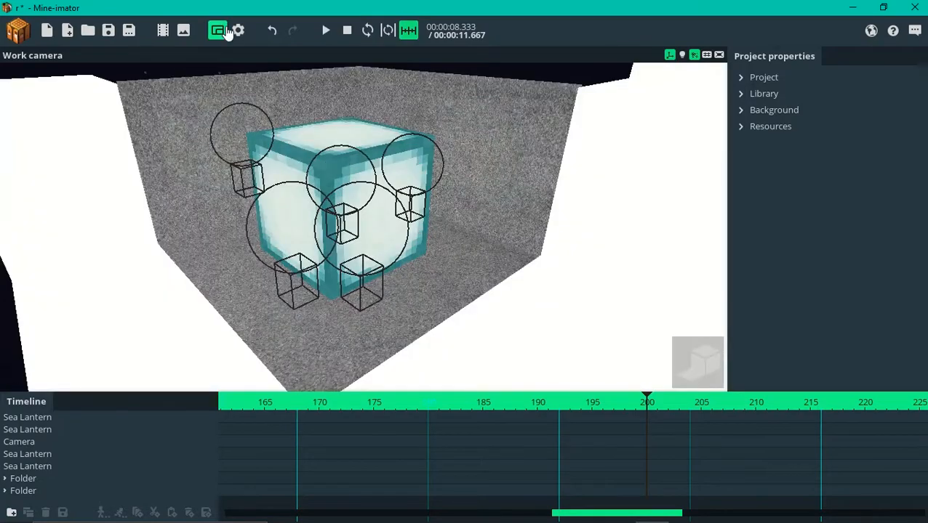
{"action": "left_click", "coordinate": [218, 30]}
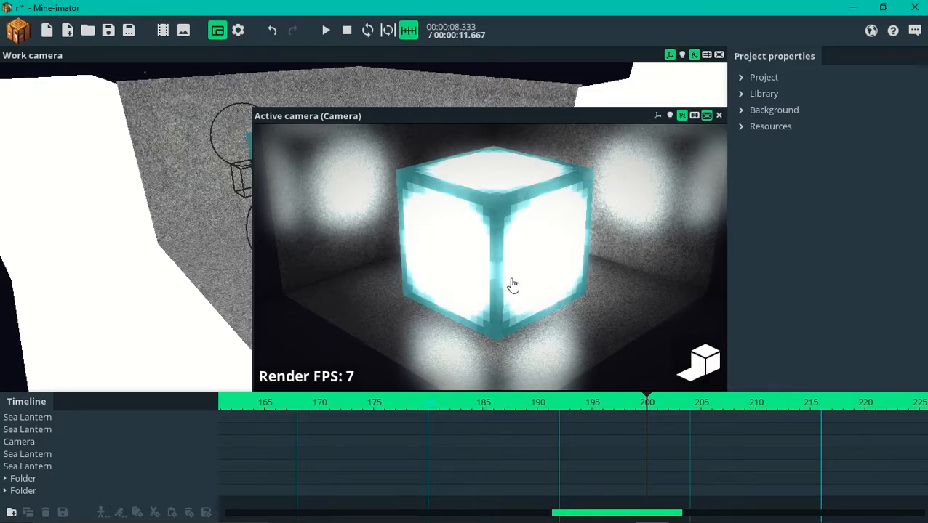
{"action": "key", "text": "F5"}
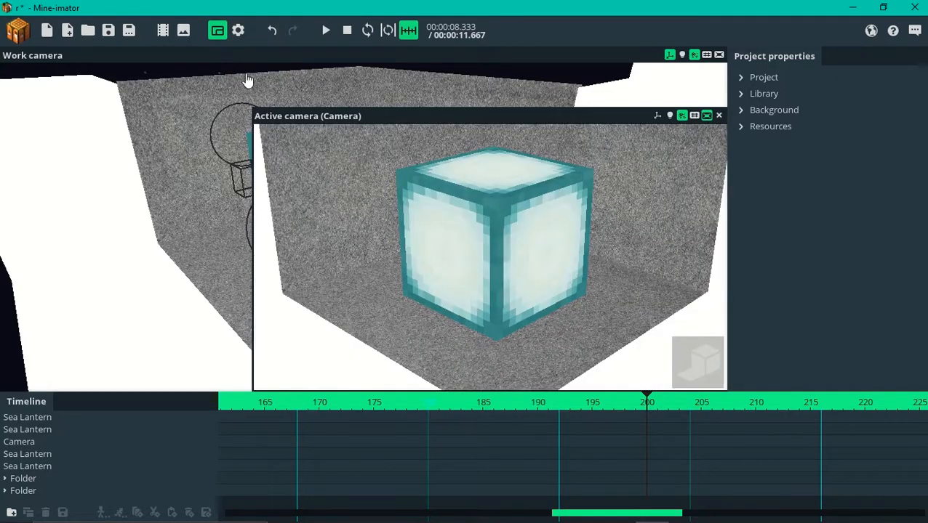
- Close the secondary camera view, frame the whole setup in the work camera and save the project
{"action": "key", "text": "ctrl+s"}
{"action": "left_click", "coordinate": [218, 30]}
{"action": "left_click_drag", "start_coordinate": [305, 218], "coordinate": [352, 239]}
{"action": "scroll", "coordinate": [305, 219], "scroll_direction": "down", "scroll_amount": 2}
{"action": "scroll", "coordinate": [352, 377], "scroll_direction": "down", "scroll_amount": 2}
{"action": "left_click_drag", "start_coordinate": [353, 377], "coordinate": [581, 128]}
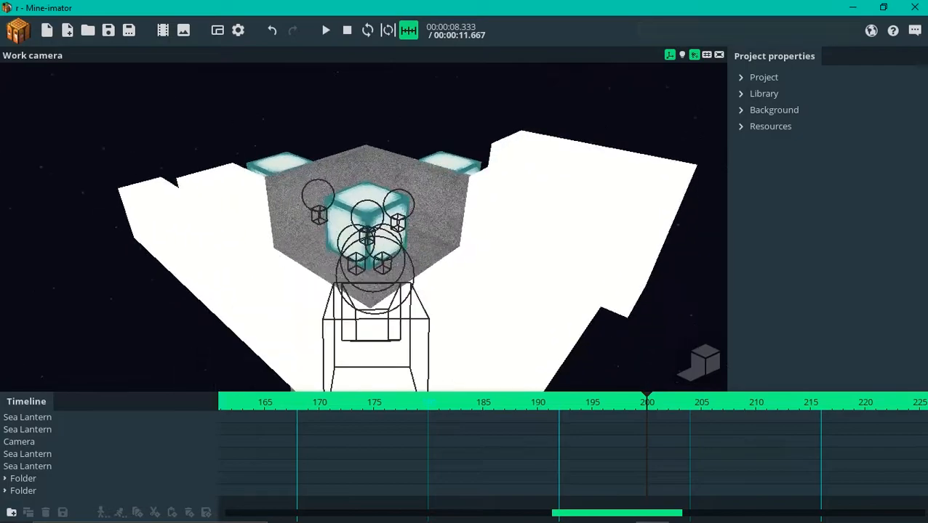
{"action": "key", "text": "ctrl+s"}
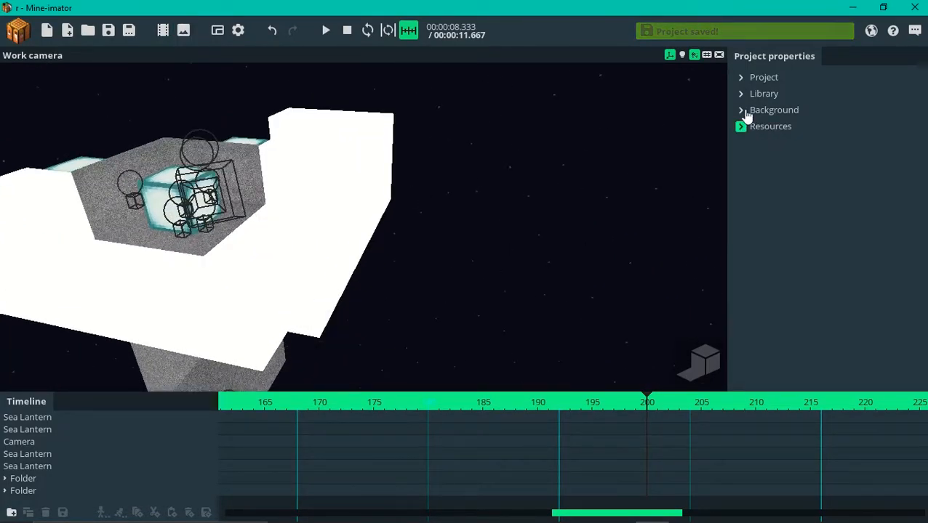
- Set the background time to daytime, enable lights in the work camera and save the project
{"action": "left_click", "coordinate": [756, 110]}
{"action": "left_click_drag", "start_coordinate": [780, 252], "coordinate": [789, 312]}
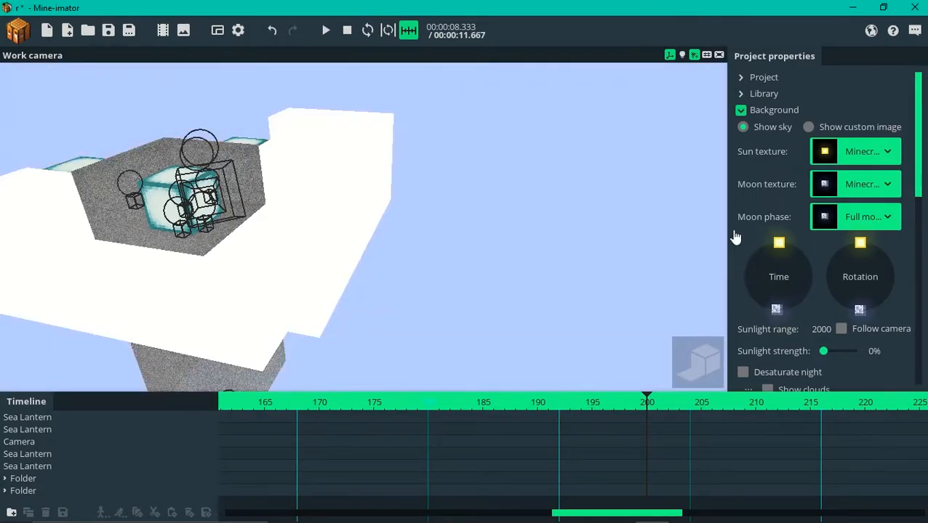
{"action": "left_click", "coordinate": [683, 56]}
{"action": "key", "text": "ctrl+s"}
- Hide the first timeline folder to expose the sea lantern, its two walls and the block underneath
{"action": "left_click_drag", "start_coordinate": [411, 268], "coordinate": [538, 269]}
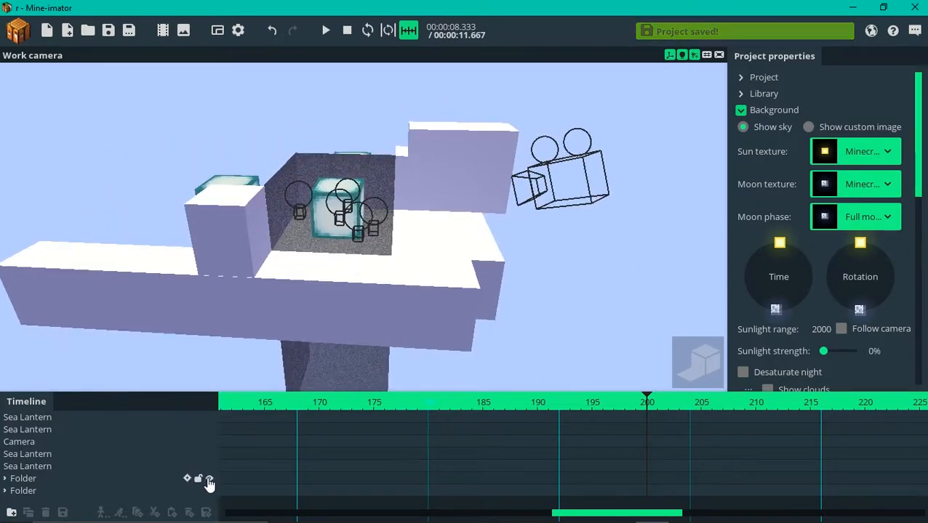
{"action": "scroll", "coordinate": [373, 275], "scroll_direction": "up", "scroll_amount": 1}
{"action": "left_click_drag", "start_coordinate": [373, 275], "coordinate": [330, 275]}
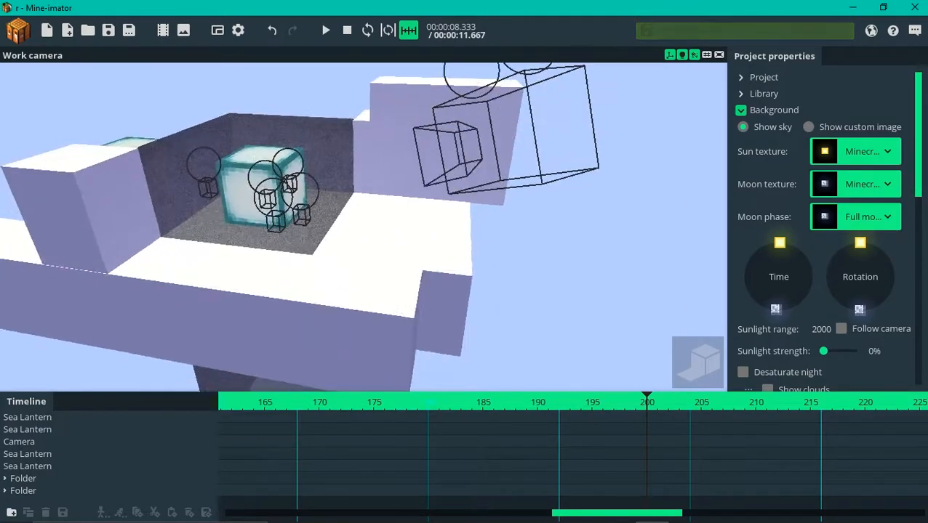
{"action": "key", "text": "s"}
{"action": "right_click_drag", "start_coordinate": [331, 276], "coordinate": [305, 276]}
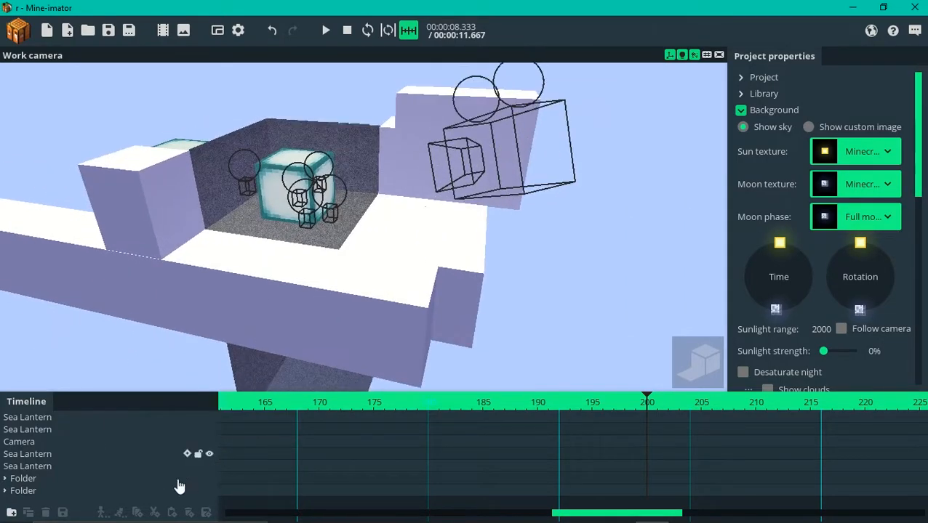
{"action": "left_click", "coordinate": [209, 479]}
{"action": "right_click_drag", "start_coordinate": [346, 310], "coordinate": [327, 310]}
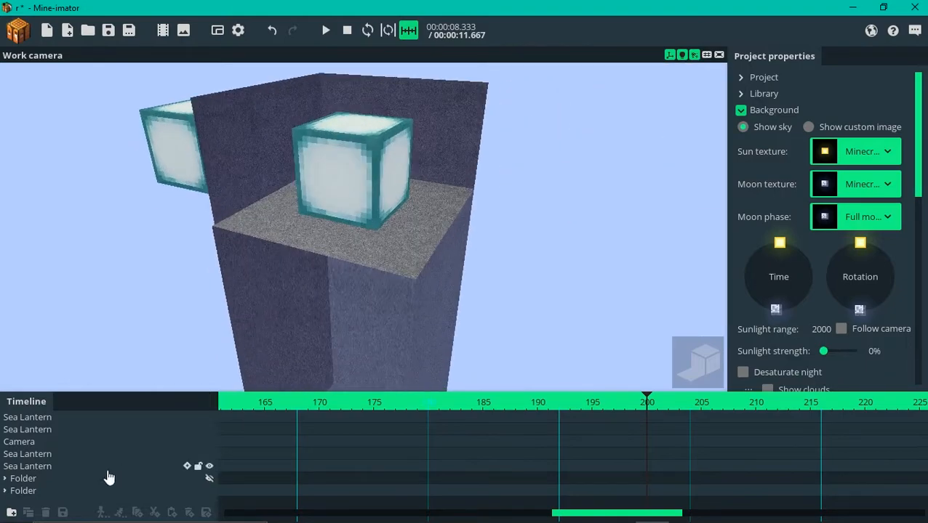
- Inspect the frame 200 transform values of the sea lantern and the cube beneath it
{"action": "left_click", "coordinate": [337, 272]}
{"action": "left_click_drag", "start_coordinate": [398, 270], "coordinate": [389, 299]}
{"action": "left_click", "coordinate": [350, 271]}
{"action": "left_click_drag", "start_coordinate": [349, 271], "coordinate": [454, 267]}
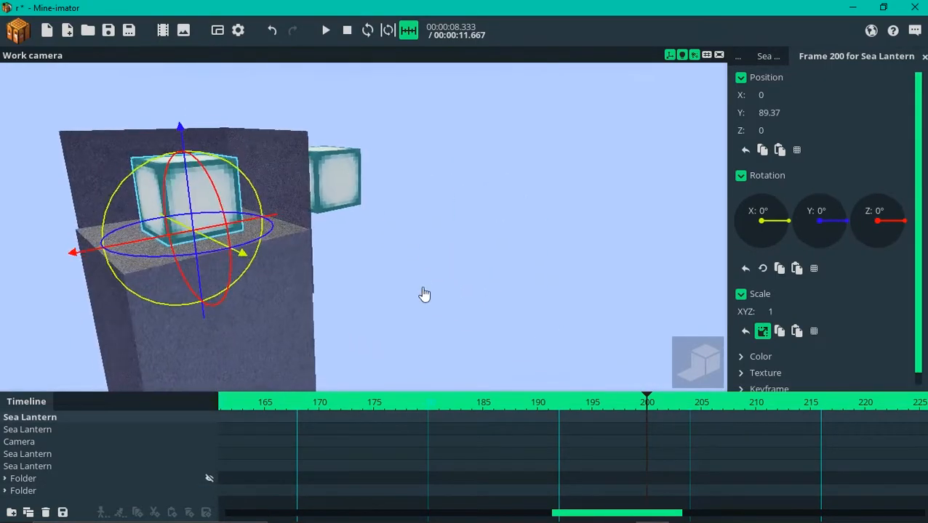
{"action": "left_click", "coordinate": [280, 336]}
{"action": "left_click_drag", "start_coordinate": [280, 247], "coordinate": [140, 189]}
{"action": "left_click_drag", "start_coordinate": [466, 269], "coordinate": [436, 244]}
{"action": "right_click_drag", "start_coordinate": [529, 258], "coordinate": [520, 308]}
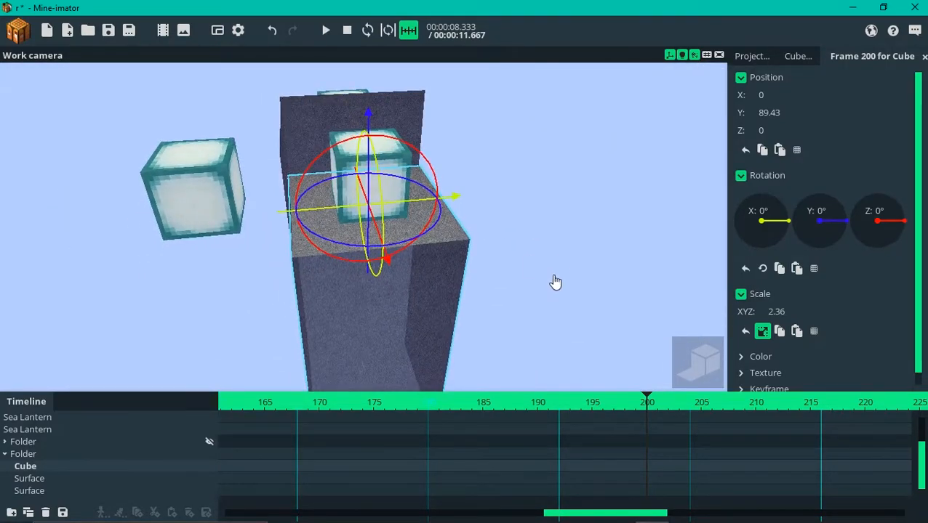
- Hide the cube and compare the scale values of the two stacked sea lanterns
{"action": "left_click", "coordinate": [209, 466]}
{"action": "left_click_drag", "start_coordinate": [385, 161], "coordinate": [320, 116]}
{"action": "scroll", "coordinate": [385, 162], "scroll_direction": "up", "scroll_amount": 1}
{"action": "left_click", "coordinate": [385, 161]}
{"action": "left_click", "coordinate": [384, 301]}
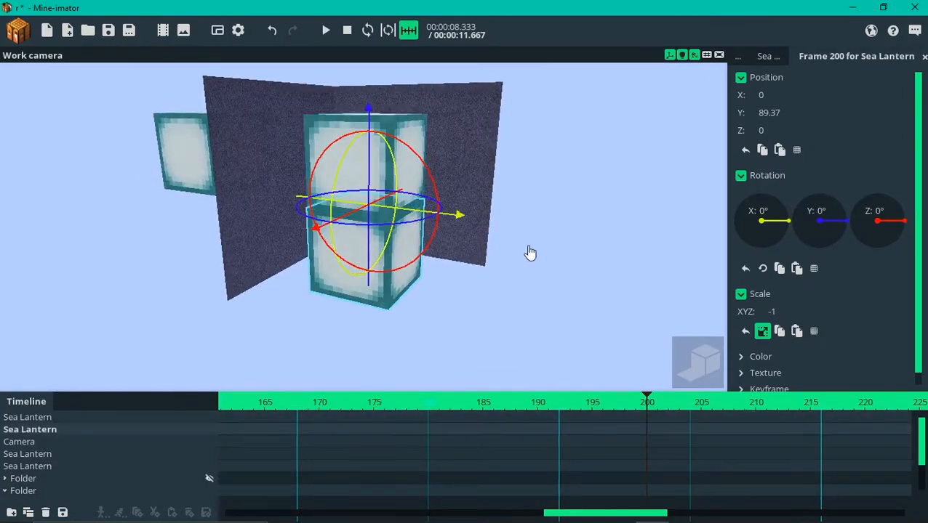
{"action": "left_click_drag", "start_coordinate": [530, 253], "coordinate": [436, 218]}
{"action": "scroll", "coordinate": [391, 162], "scroll_direction": "up", "scroll_amount": 1}
{"action": "left_click", "coordinate": [391, 161]}
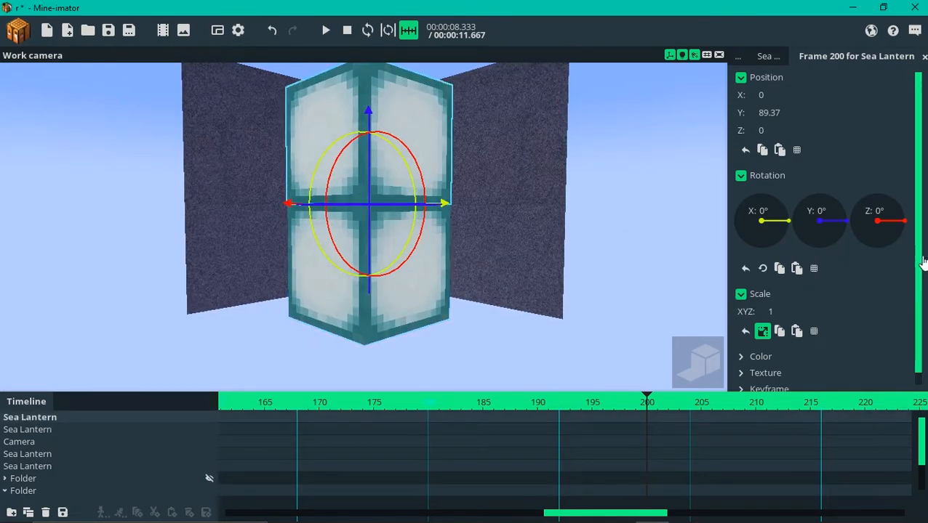
- Examine the properties of the upper sea lantern and the wall surface beside it from several angles
{"action": "left_click", "coordinate": [784, 56]}
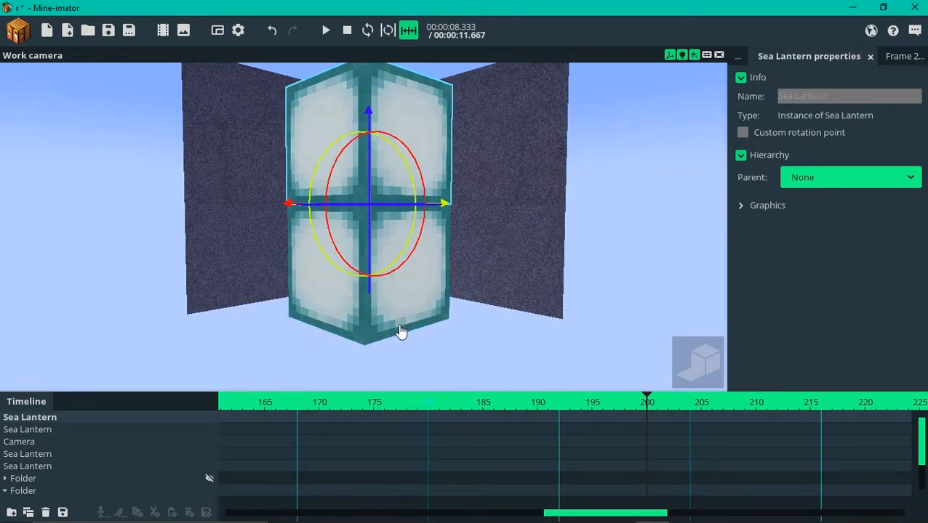
{"action": "left_click", "coordinate": [392, 221]}
{"action": "left_click", "coordinate": [420, 120]}
{"action": "left_click_drag", "start_coordinate": [538, 164], "coordinate": [540, 166]}
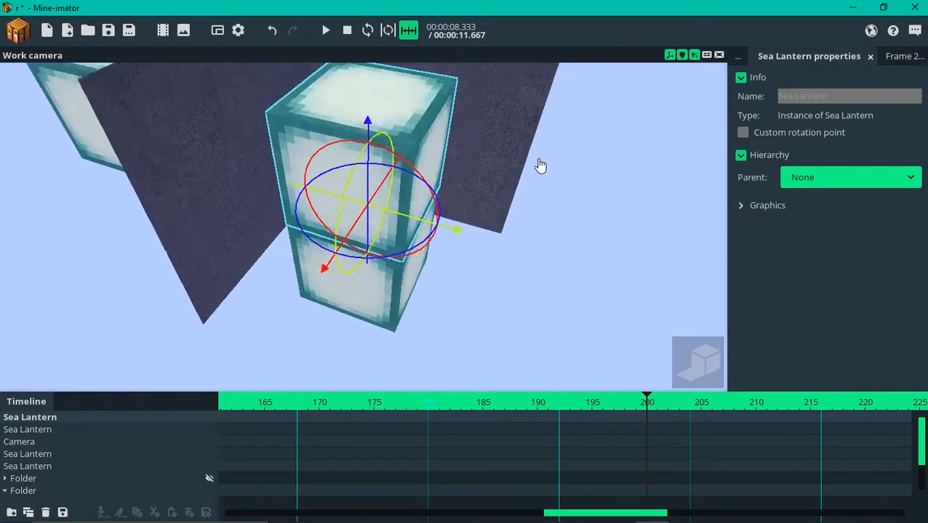
{"action": "right_click_drag", "start_coordinate": [540, 166], "coordinate": [542, 168]}
{"action": "left_click_drag", "start_coordinate": [552, 211], "coordinate": [552, 166]}
{"action": "right_click_drag", "start_coordinate": [552, 211], "coordinate": [552, 254]}
{"action": "left_click_drag", "start_coordinate": [552, 210], "coordinate": [494, 237]}
{"action": "mouse_move", "coordinate": [306, 186]}
{"action": "middle_mouse_down"}
{"action": "mouse_move", "coordinate": [364, 186]}
{"action": "mouse_move", "coordinate": [277, 193]}
{"action": "mouse_move", "coordinate": [296, 191]}
{"action": "middle_mouse_up"}
{"action": "left_click", "coordinate": [296, 191]}
{"action": "middle_click_drag", "start_coordinate": [554, 227], "coordinate": [451, 188]}
{"action": "left_click_drag", "start_coordinate": [450, 188], "coordinate": [429, 186]}
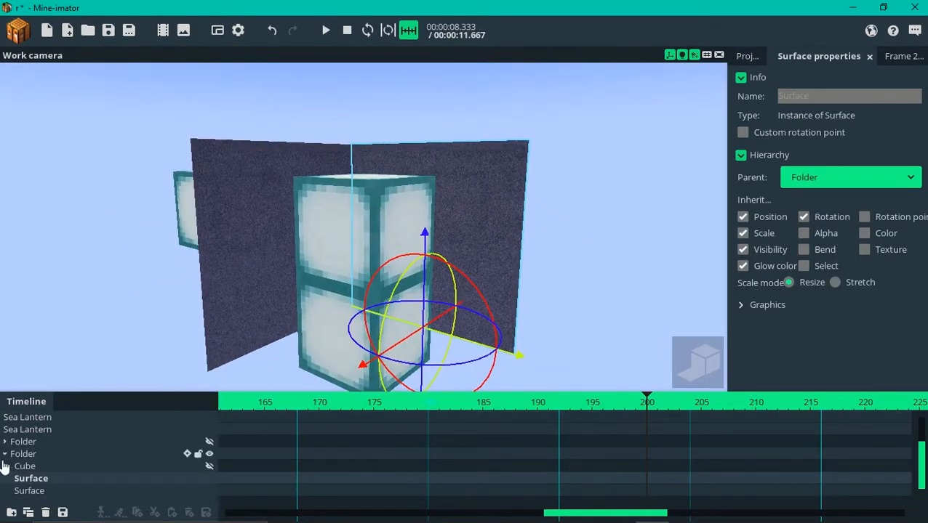
- Show the cube again, collapse its folder and clear the selection
{"action": "left_click", "coordinate": [209, 467]}
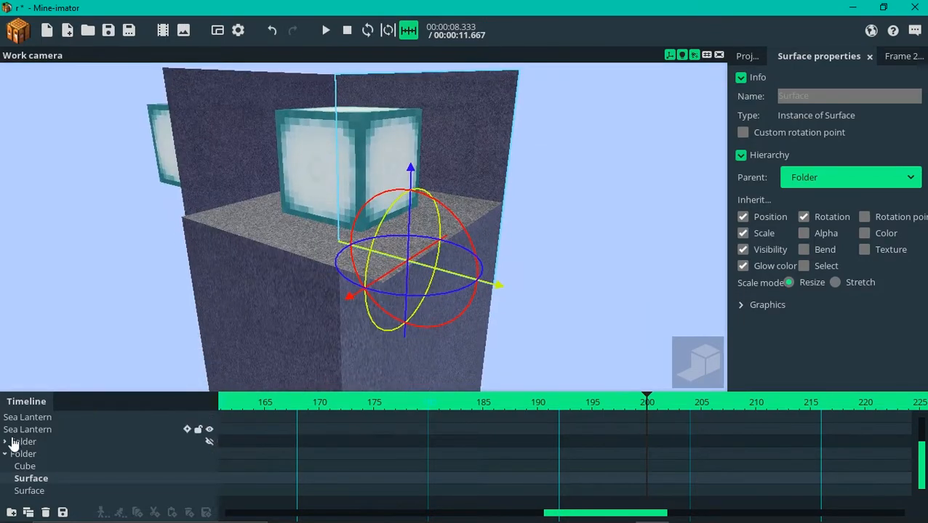
{"action": "left_click", "coordinate": [4, 454]}
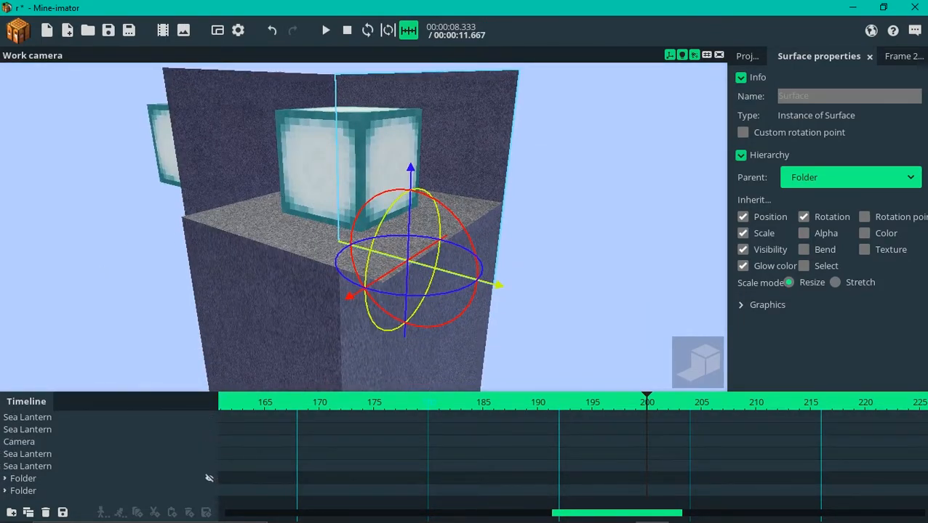
{"action": "left_click", "coordinate": [172, 220]}
{"action": "left_click_drag", "start_coordinate": [218, 175], "coordinate": [487, 203]}
{"action": "scroll", "coordinate": [509, 211], "scroll_direction": "up", "scroll_amount": 1}
{"action": "left_click_drag", "start_coordinate": [386, 207], "coordinate": [540, 173]}
- Set the background time to night, disable lights in the work camera and save the project
{"action": "left_click_drag", "start_coordinate": [781, 253], "coordinate": [794, 318]}
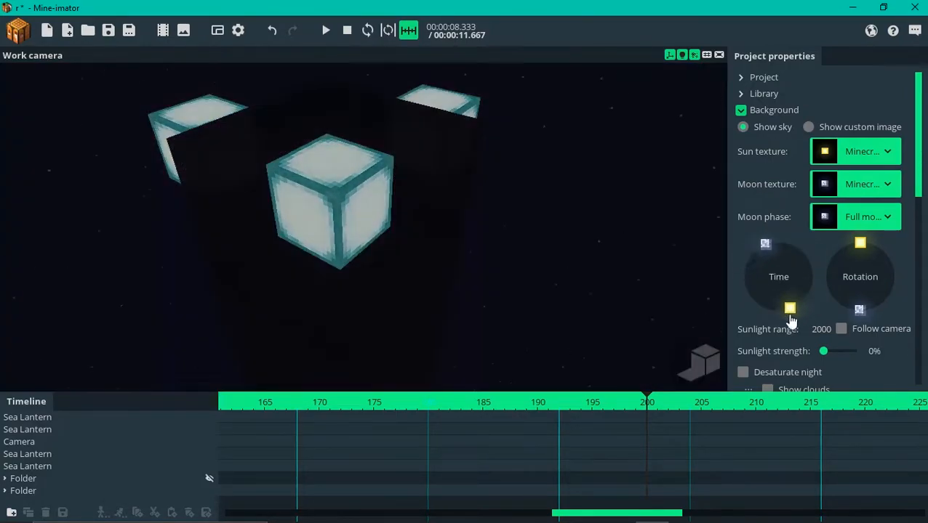
{"action": "left_click", "coordinate": [681, 56]}
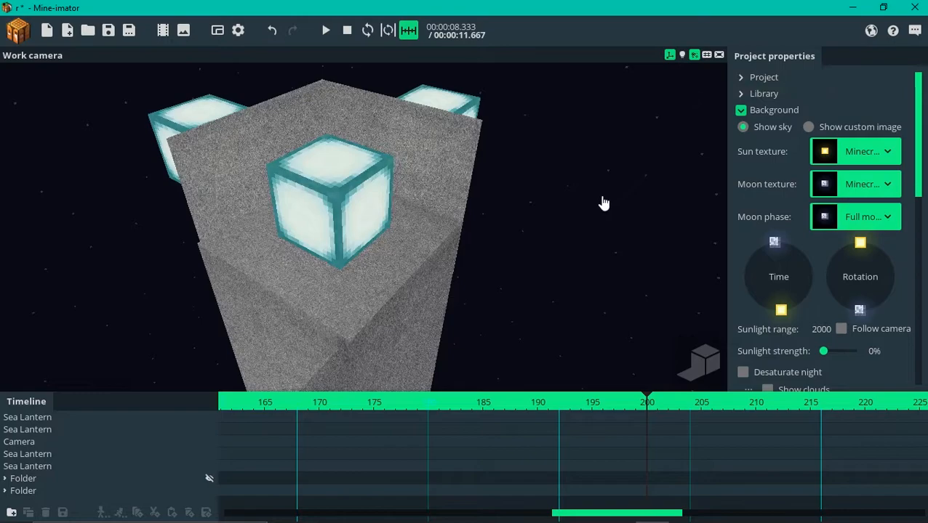
{"action": "key", "text": "ctrl+s"}
{"action": "key", "text": "F5"}
{"action": "key", "text": "F5"}
{"action": "left_click_drag", "start_coordinate": [412, 238], "coordinate": [422, 194]}
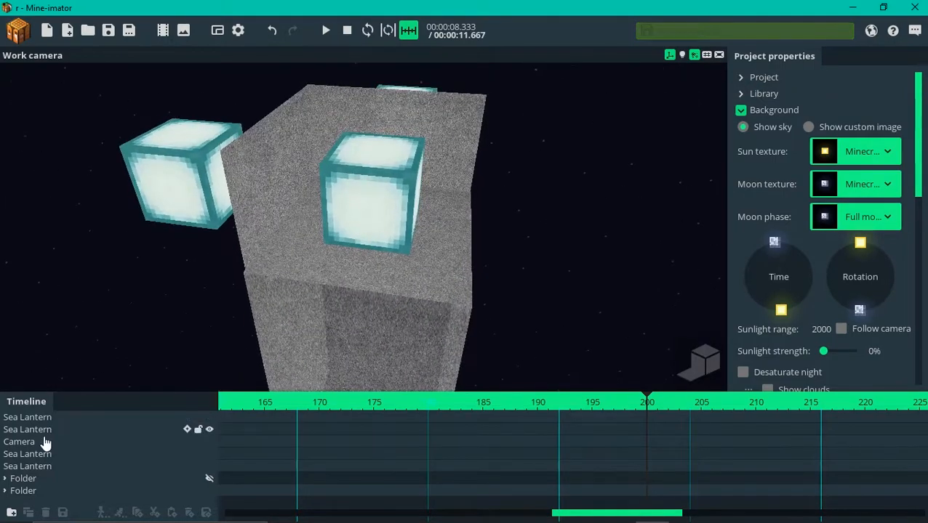
- Select the mirrored sea lantern beneath the floor and show the first timeline folder in the animation again
{"action": "left_click", "coordinate": [50, 429]}
{"action": "left_click_drag", "start_coordinate": [251, 267], "coordinate": [262, 256]}
{"action": "key", "text": "F5"}
{"action": "key", "text": "F5"}
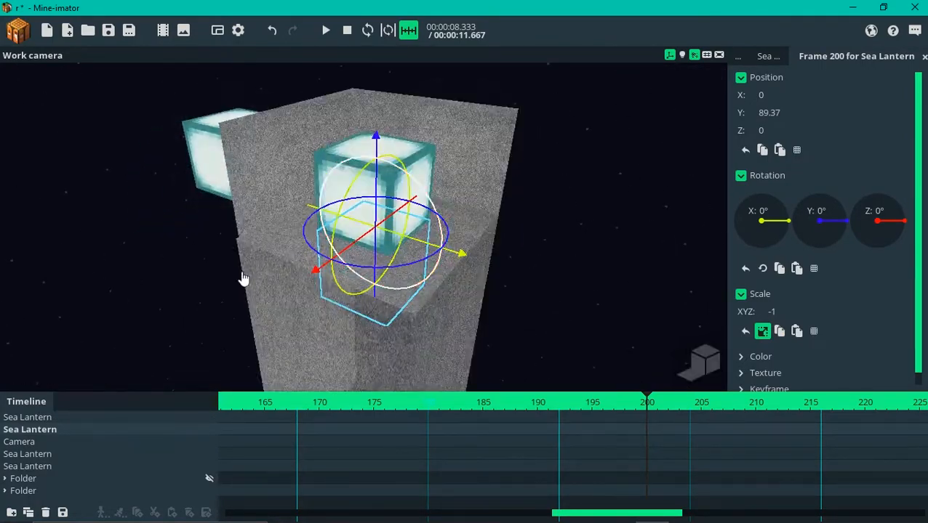
{"action": "left_click", "coordinate": [210, 480]}
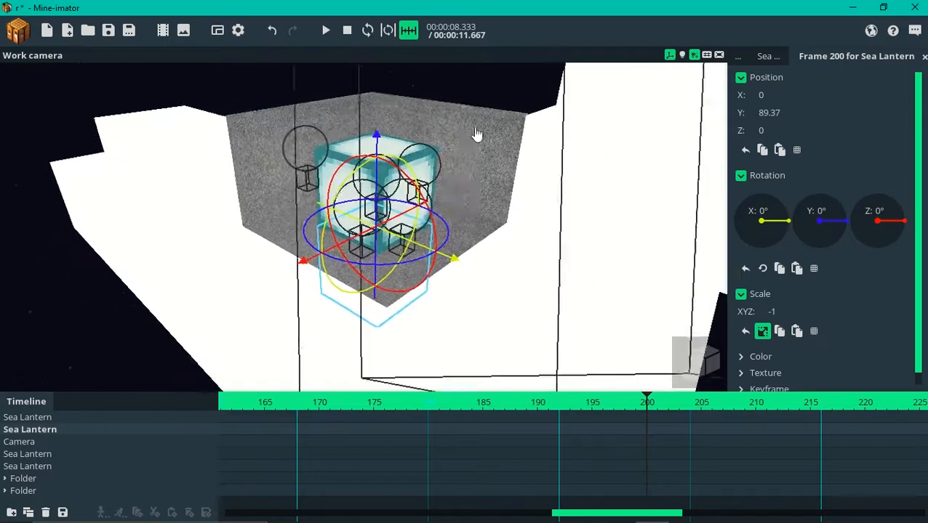
- Clear the selection and preview the scene in rendered mode with the viewport controls hidden, and show the controls again
{"action": "left_click", "coordinate": [203, 106]}
{"action": "scroll", "coordinate": [339, 239], "scroll_direction": "up", "scroll_amount": 3}
{"action": "left_click_drag", "start_coordinate": [340, 239], "coordinate": [342, 235]}
{"action": "key", "text": "F5"}
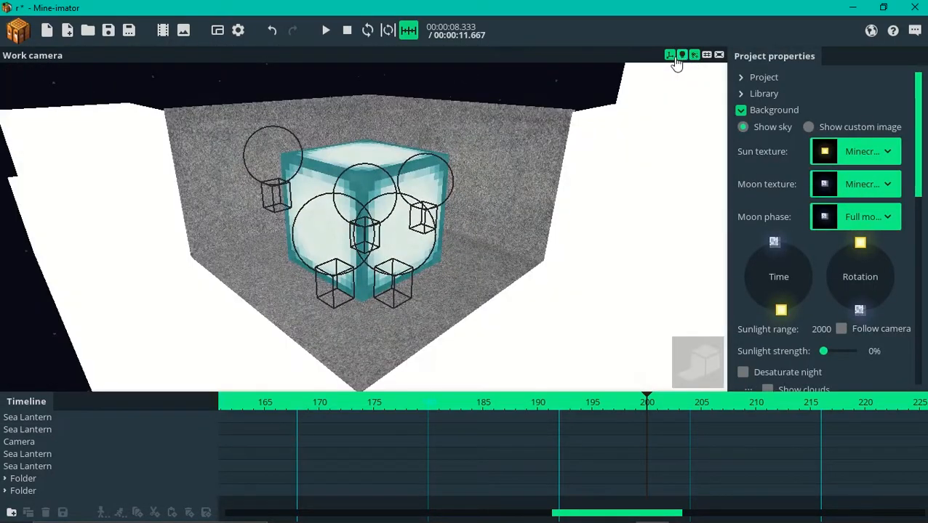
{"action": "left_click", "coordinate": [669, 55]}
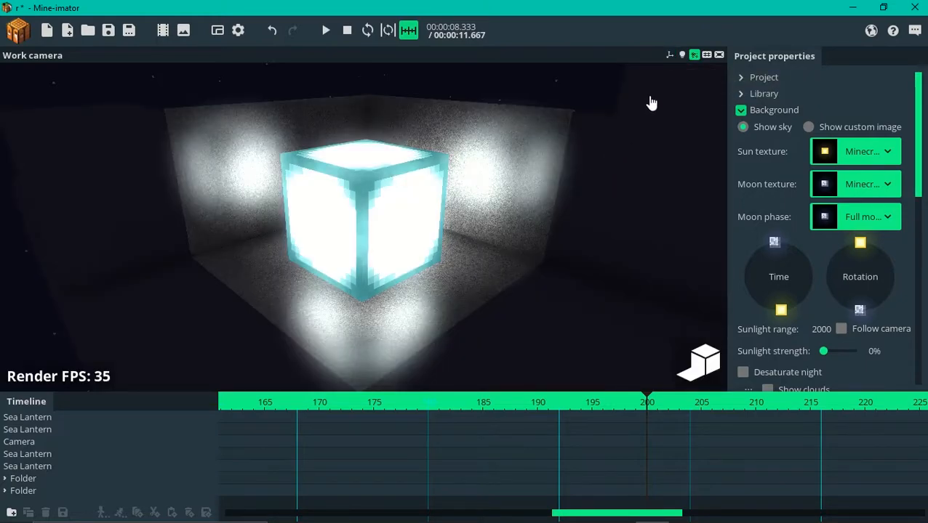
{"action": "key", "text": "F5"}
{"action": "left_click", "coordinate": [669, 55]}
- Toggle the visibility of the last timeline folder off and on twice, keep it shown and save the project
{"action": "left_click_drag", "start_coordinate": [414, 145], "coordinate": [485, 196]}
{"action": "key", "text": "ctrl+s"}
{"action": "scroll", "coordinate": [416, 207], "scroll_direction": "down", "scroll_amount": 5}
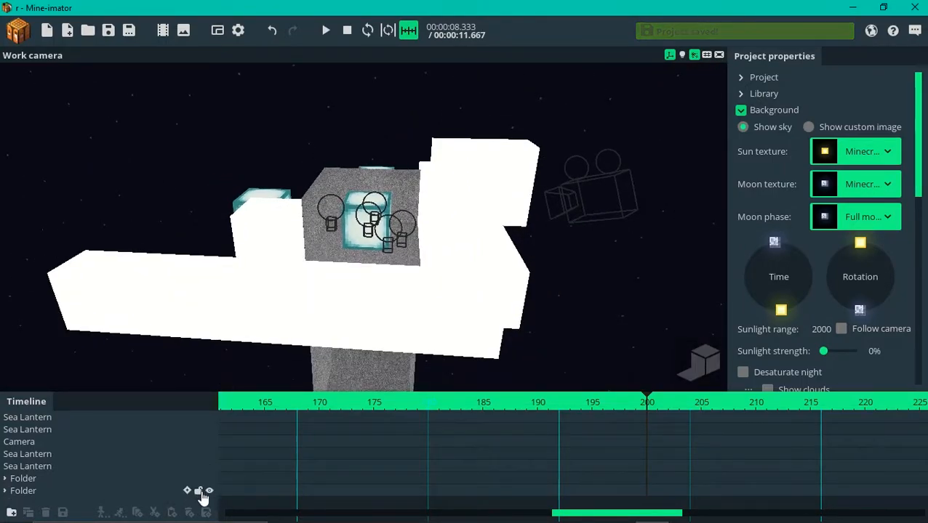
{"action": "left_click", "coordinate": [209, 492]}
{"action": "left_click", "coordinate": [210, 492]}
{"action": "left_click", "coordinate": [210, 492]}
{"action": "left_click", "coordinate": [209, 492]}
{"action": "left_click_drag", "start_coordinate": [195, 284], "coordinate": [153, 313]}
{"action": "key", "text": "ctrl+s"}
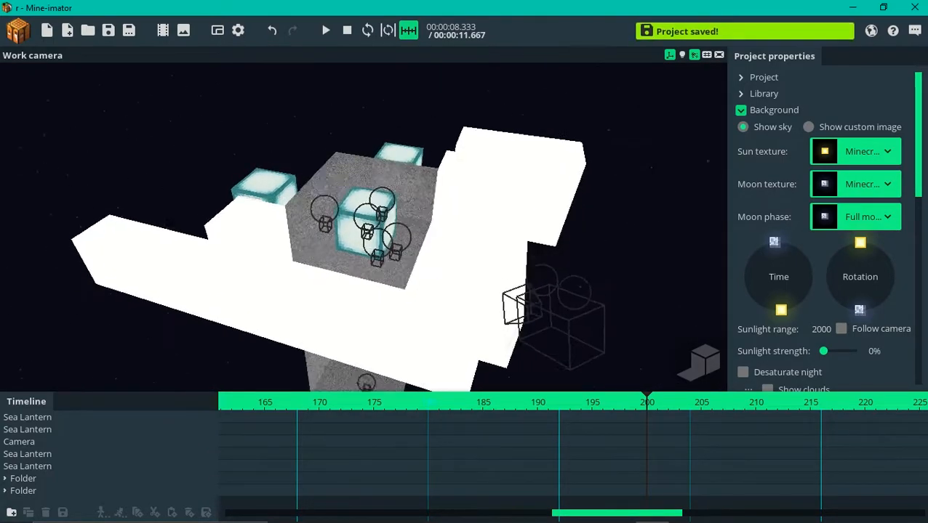
- Collapse the background settings, select the folder holding the gray walls and show its graphics properties
{"action": "scroll", "coordinate": [256, 137], "scroll_direction": "up", "scroll_amount": 5}
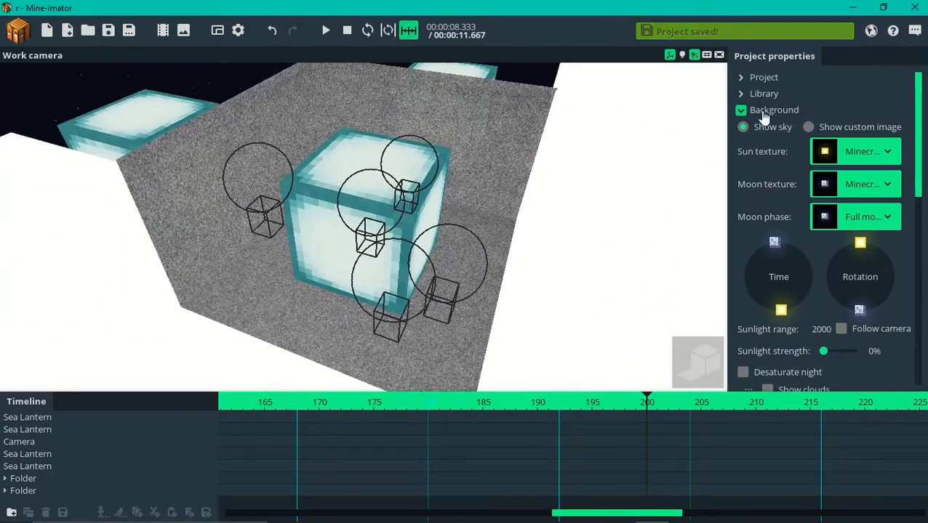
{"action": "left_click", "coordinate": [766, 113]}
{"action": "left_click", "coordinate": [211, 161]}
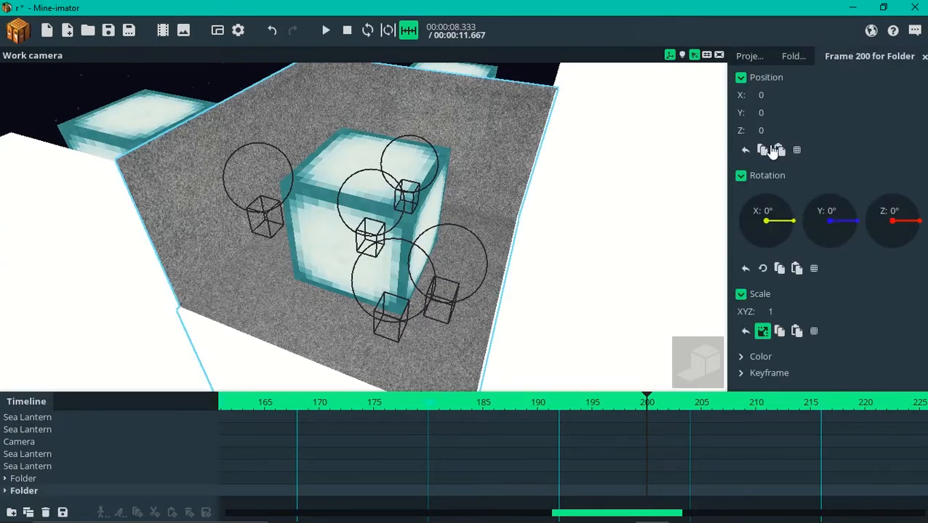
{"action": "left_click", "coordinate": [792, 57]}
{"action": "left_click", "coordinate": [741, 207]}
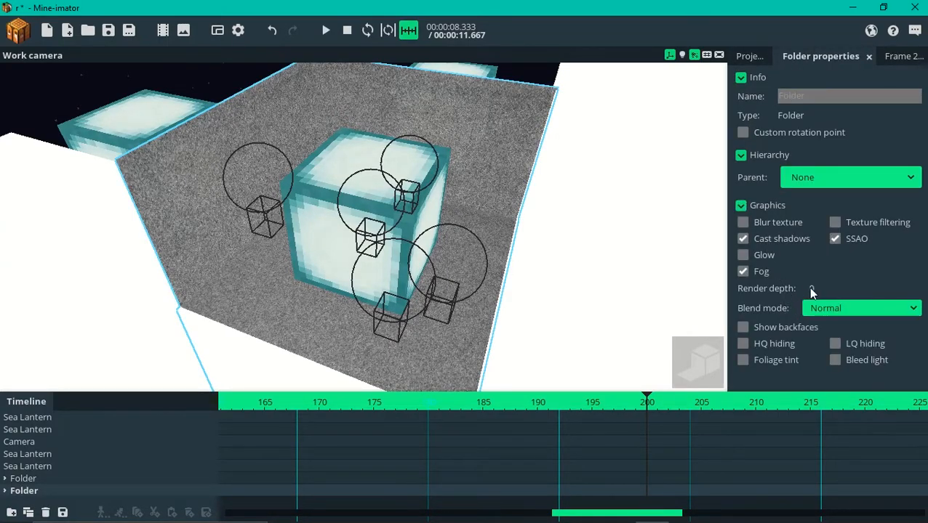
- Select the floor cube and examine its inheritance options, render depth and other graphics properties
{"action": "left_click", "coordinate": [442, 305]}
{"action": "left_click_drag", "start_coordinate": [577, 293], "coordinate": [468, 242]}
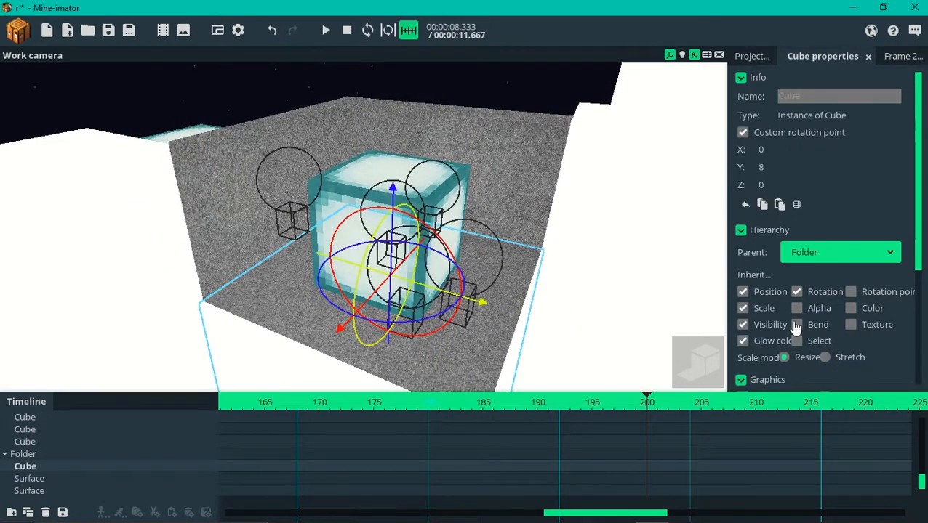
{"action": "scroll", "coordinate": [917, 297], "scroll_direction": "down", "scroll_amount": 5}
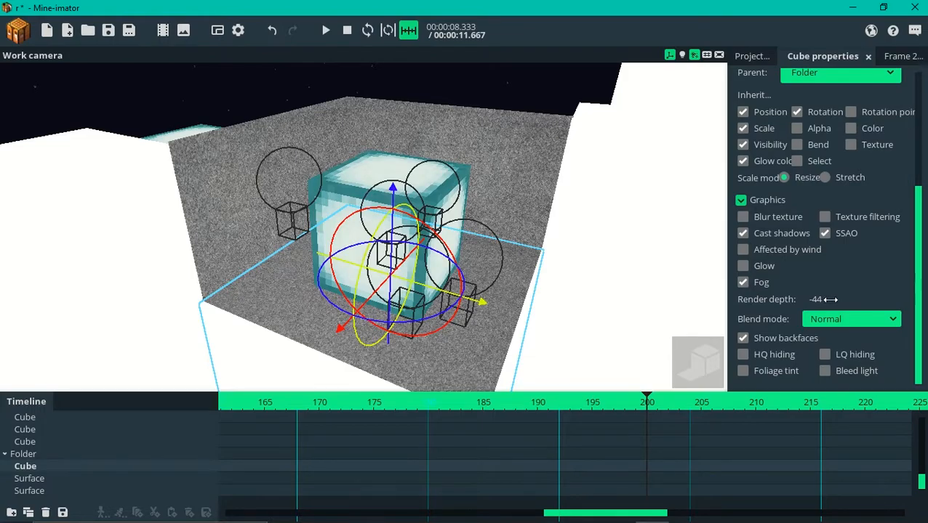
{"action": "mouse_move", "coordinate": [612, 259]}
{"action": "left_mouse_down"}
{"action": "mouse_move", "coordinate": [581, 259]}
{"action": "mouse_move", "coordinate": [607, 251]}
{"action": "mouse_move", "coordinate": [611, 259]}
{"action": "left_mouse_up"}
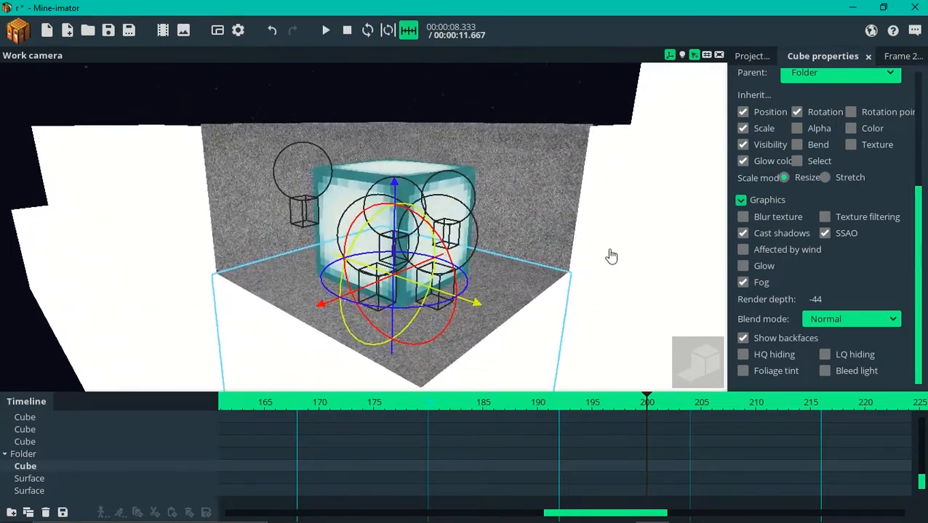
{"action": "key", "text": "F5"}
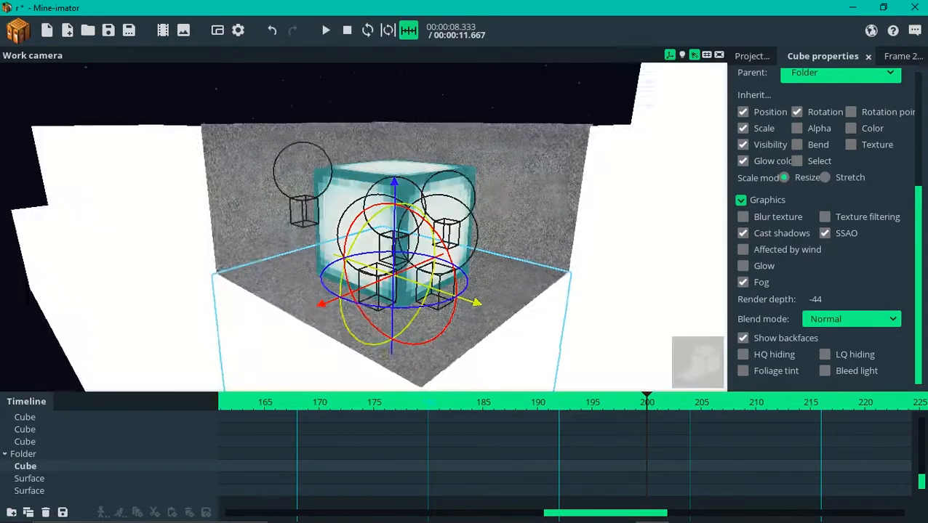
- Select the wall surface beside the sea lantern and examine how it looks in rendered mode
{"action": "left_click_drag", "start_coordinate": [519, 217], "coordinate": [541, 234]}
{"action": "scroll", "coordinate": [271, 211], "scroll_direction": "up", "scroll_amount": 3}
{"action": "mouse_move", "coordinate": [268, 208]}
{"action": "left_mouse_down"}
{"action": "mouse_move", "coordinate": [266, 290]}
{"action": "mouse_move", "coordinate": [265, 207]}
{"action": "left_mouse_up"}
{"action": "left_click", "coordinate": [241, 179]}
{"action": "left_click", "coordinate": [128, 190]}
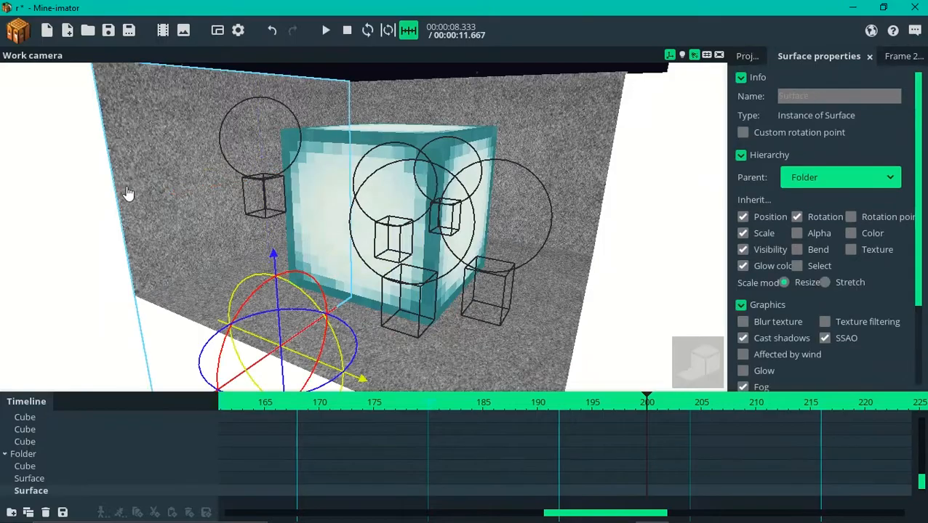
{"action": "left_click_drag", "start_coordinate": [205, 184], "coordinate": [219, 209]}
{"action": "key", "text": "F5"}
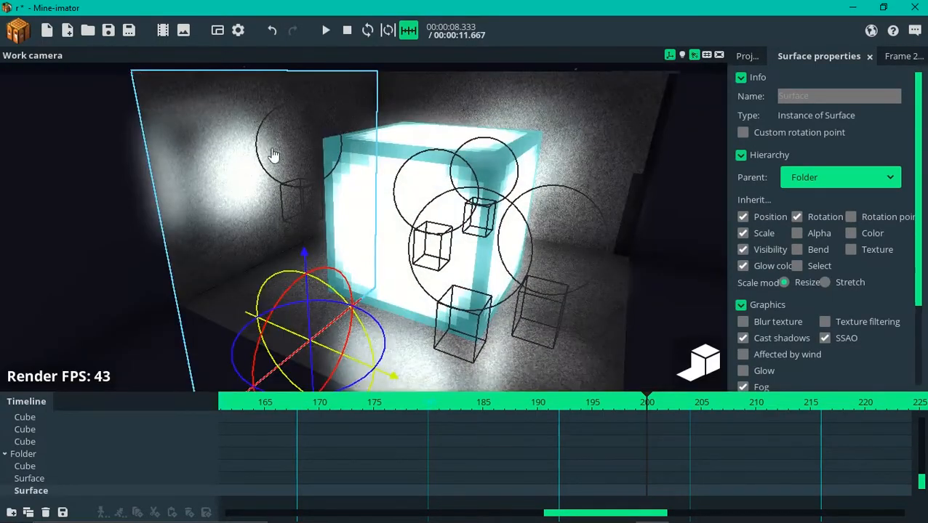
{"action": "key", "text": "F5"}
- Select the point light beside the wall, hide it to compare the rendered lighting without it, and show it again
{"action": "right_click_drag", "start_coordinate": [398, 229], "coordinate": [377, 223]}
{"action": "key", "text": "w"}
{"action": "key", "text": "s"}
{"action": "left_click", "coordinate": [377, 223]}
{"action": "left_click_drag", "start_coordinate": [430, 290], "coordinate": [272, 356]}
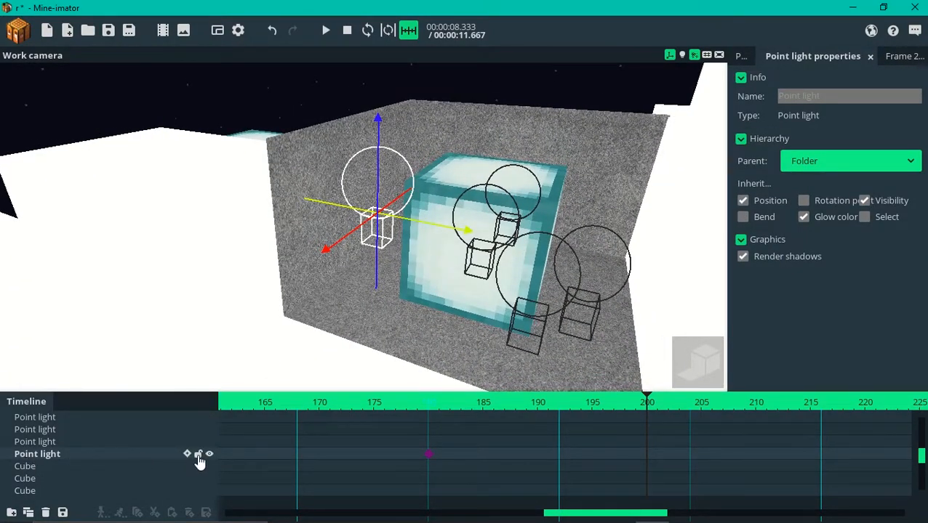
{"action": "left_click", "coordinate": [208, 455]}
{"action": "key", "text": "F5"}
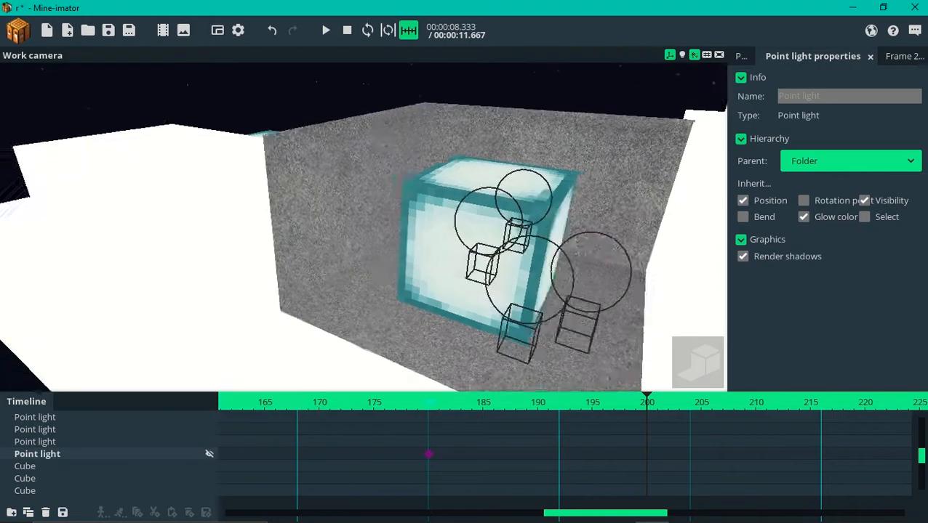
{"action": "left_click_drag", "start_coordinate": [503, 260], "coordinate": [385, 216]}
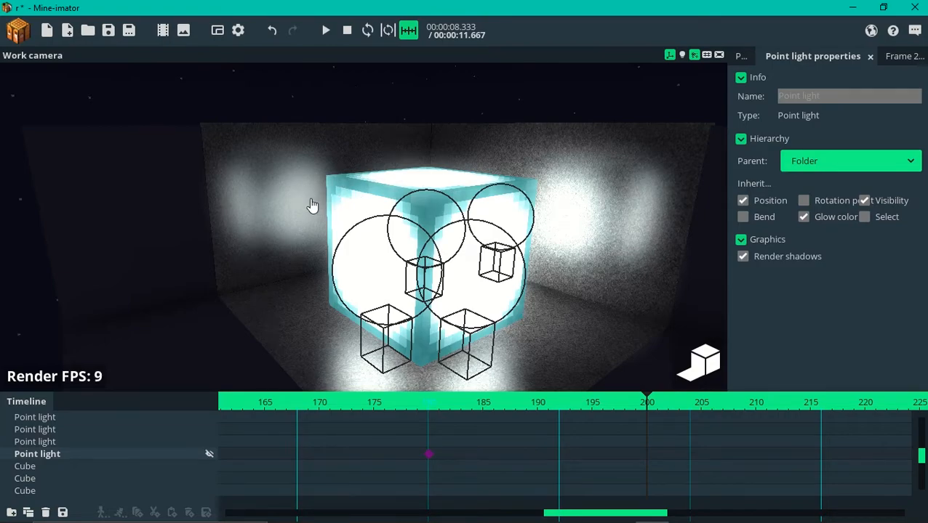
{"action": "left_click", "coordinate": [210, 456]}
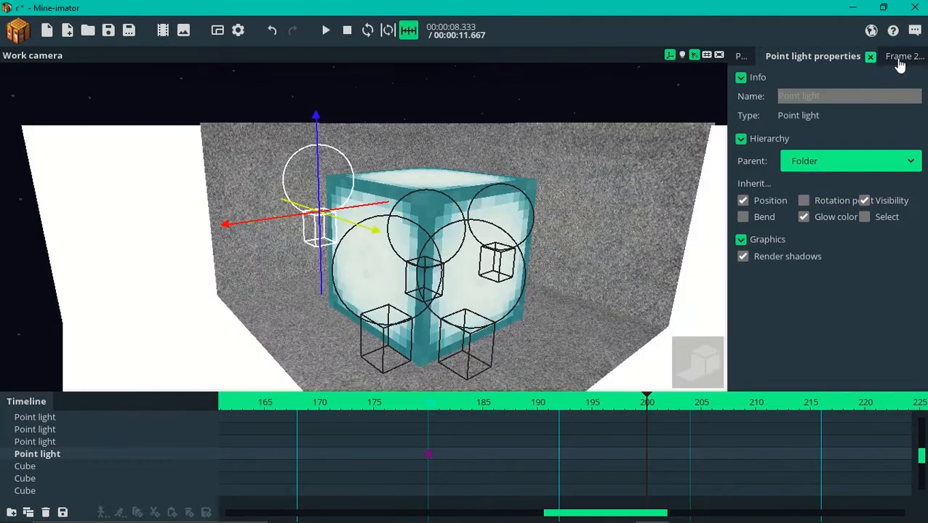
- Open the point light's frame settings, copy its position and expand its light color, range and fade options
{"action": "left_click", "coordinate": [898, 58]}
{"action": "left_click", "coordinate": [762, 150]}
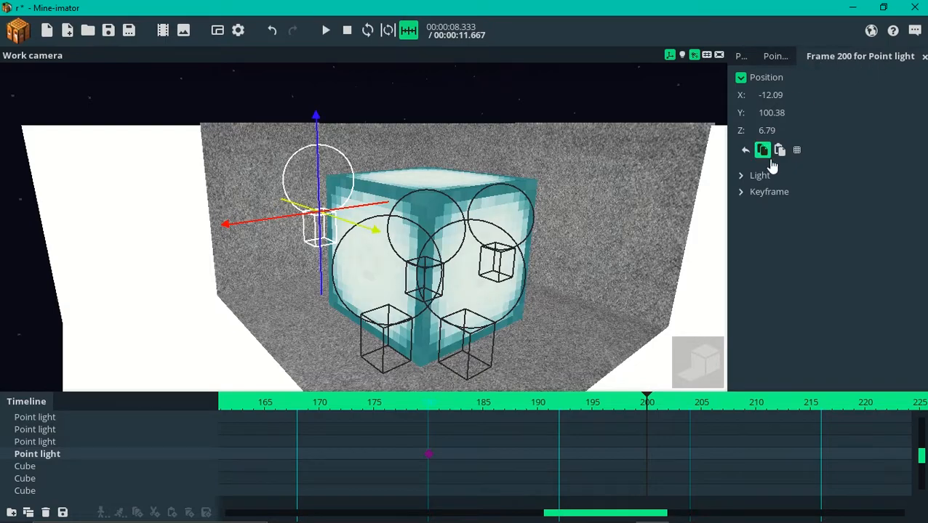
{"action": "left_click", "coordinate": [741, 178]}
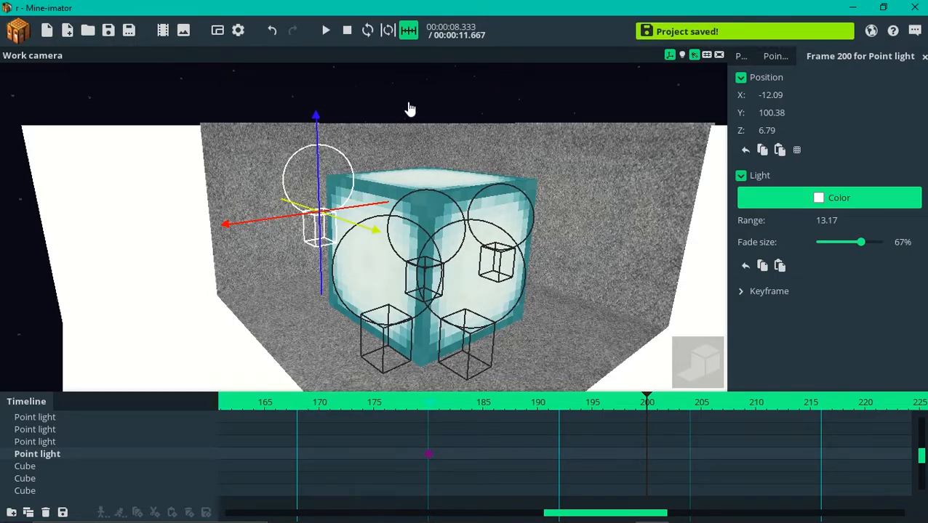
- Deselect the point light and save the project
{"action": "left_click_drag", "start_coordinate": [419, 175], "coordinate": [385, 178]}
{"action": "scroll", "coordinate": [369, 104], "scroll_direction": "down", "scroll_amount": 1}
{"action": "left_click_drag", "start_coordinate": [369, 104], "coordinate": [389, 157]}
{"action": "scroll", "coordinate": [369, 105], "scroll_direction": "down", "scroll_amount": 1}
{"action": "left_click", "coordinate": [369, 105]}
{"action": "key", "text": "ctrl+s"}
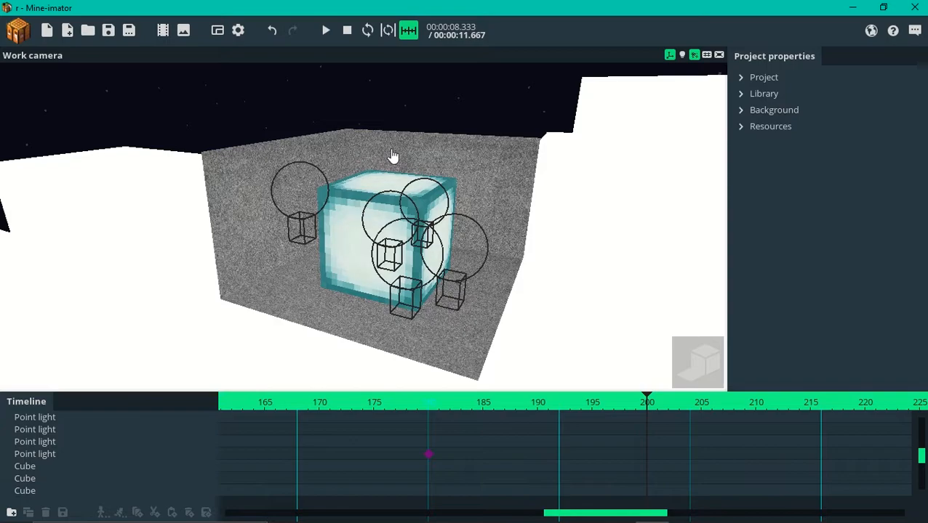
- Preview the scene in rendered mode, select the central sea lantern and compare its rendered look from other angles
{"action": "left_click_drag", "start_coordinate": [420, 191], "coordinate": [364, 190]}
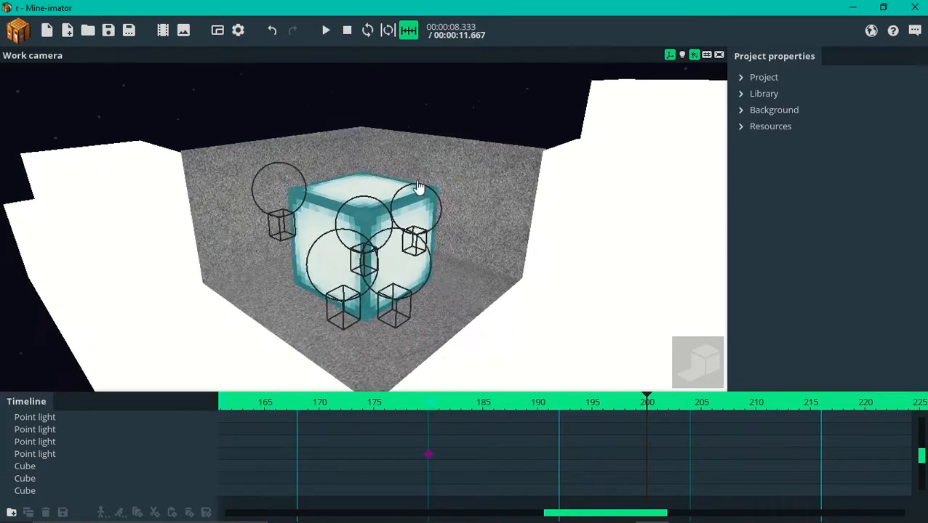
{"action": "key", "text": "F5"}
{"action": "key", "text": "F5"}
{"action": "mouse_move", "coordinate": [296, 231]}
{"action": "left_mouse_down"}
{"action": "mouse_move", "coordinate": [286, 232]}
{"action": "mouse_move", "coordinate": [359, 222]}
{"action": "mouse_move", "coordinate": [407, 172]}
{"action": "mouse_move", "coordinate": [371, 226]}
{"action": "left_mouse_up"}
{"action": "scroll", "coordinate": [296, 231], "scroll_direction": "up", "scroll_amount": 3}
{"action": "left_click", "coordinate": [296, 231]}
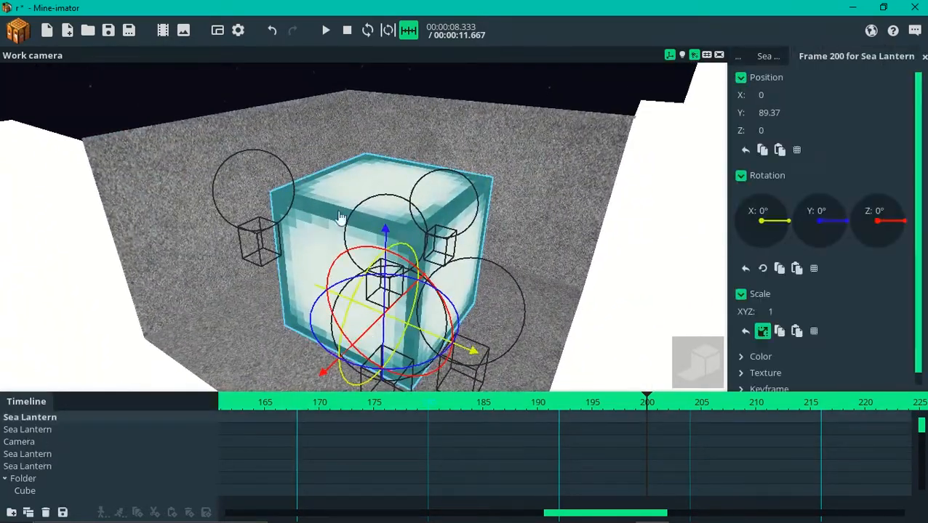
{"action": "left_click_drag", "start_coordinate": [387, 195], "coordinate": [298, 207]}
{"action": "scroll", "coordinate": [387, 195], "scroll_direction": "down", "scroll_amount": 1}
{"action": "key", "text": "F5"}
{"action": "key", "text": "F5"}
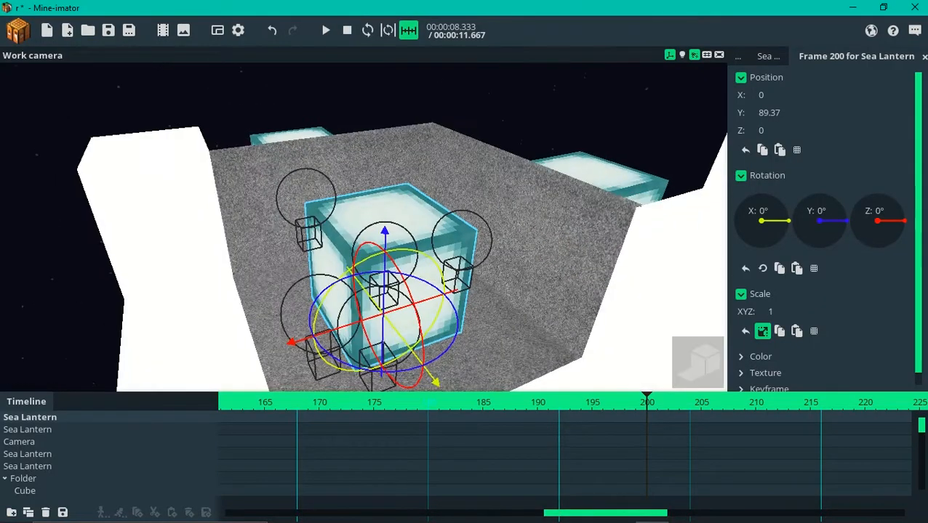
- Select the mirrored sea lantern behind the wall and examine its scale, color and graphics properties
{"action": "left_click", "coordinate": [617, 186]}
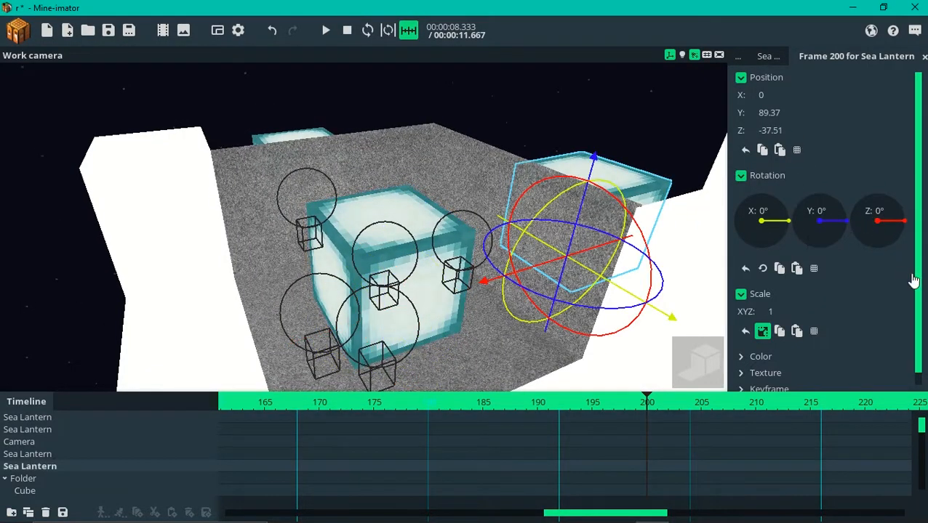
{"action": "scroll", "coordinate": [836, 320], "scroll_direction": "down", "scroll_amount": 1}
{"action": "left_click", "coordinate": [762, 349]}
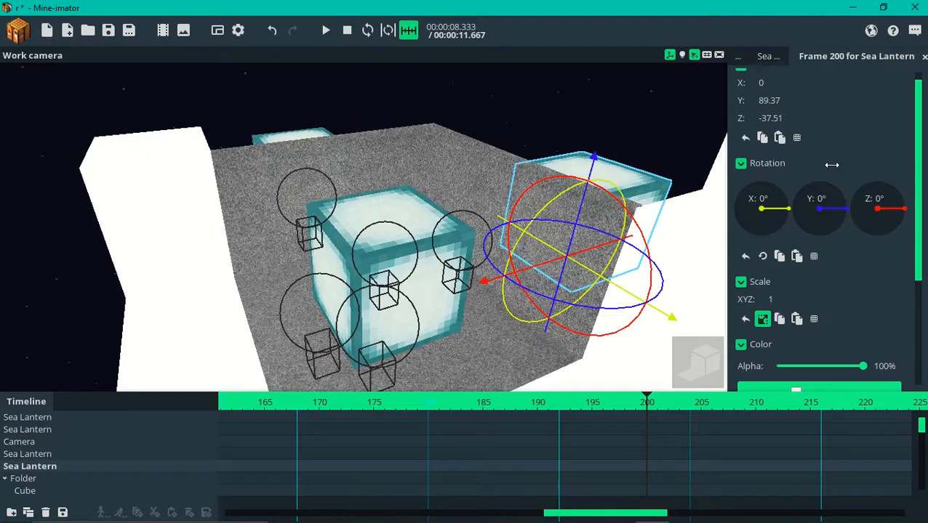
{"action": "scroll", "coordinate": [921, 228], "scroll_direction": "down", "scroll_amount": 3}
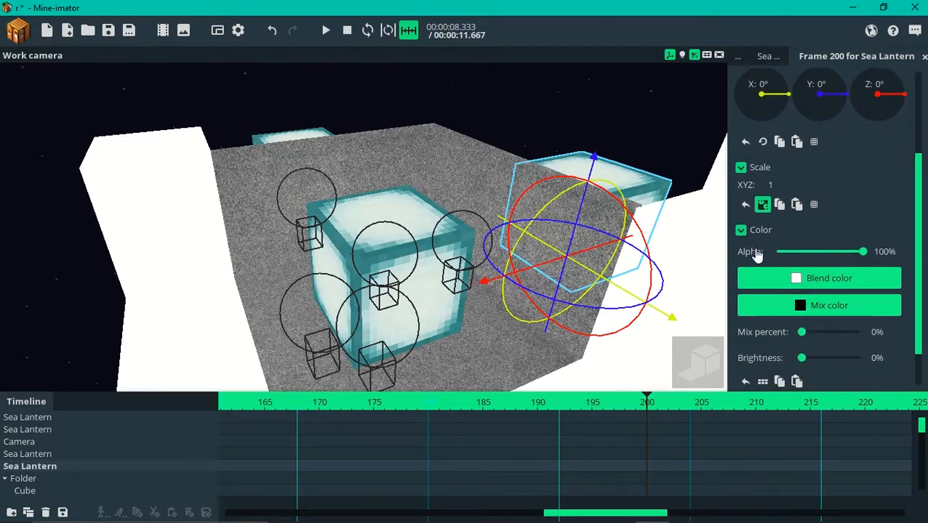
{"action": "left_click", "coordinate": [766, 58]}
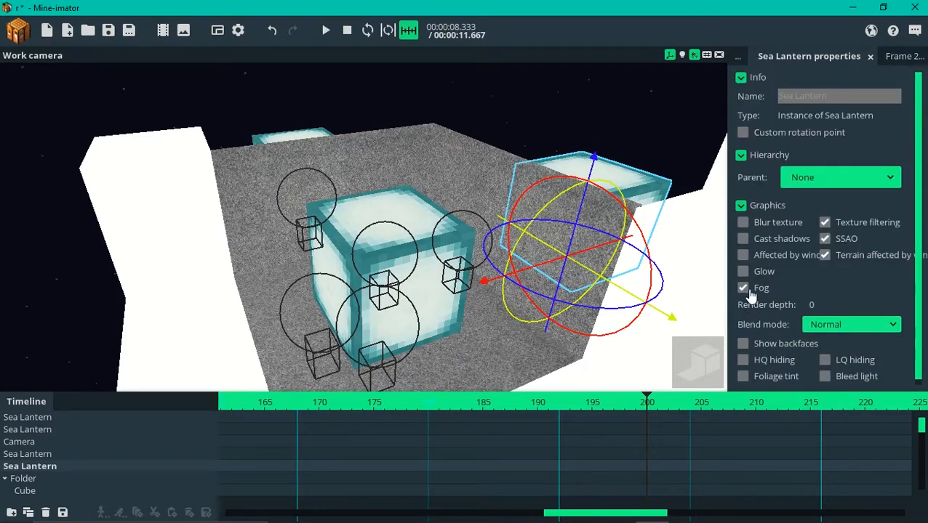
{"action": "left_click_drag", "start_coordinate": [701, 263], "coordinate": [678, 242]}
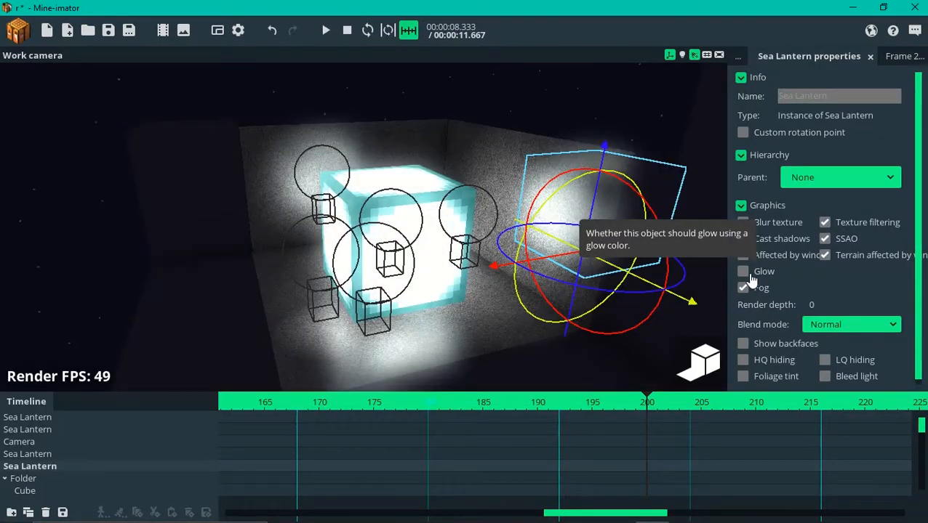
- Enable Glow on the mirrored sea lantern behind the wall, disable it again and save the project
{"action": "left_click", "coordinate": [750, 274]}
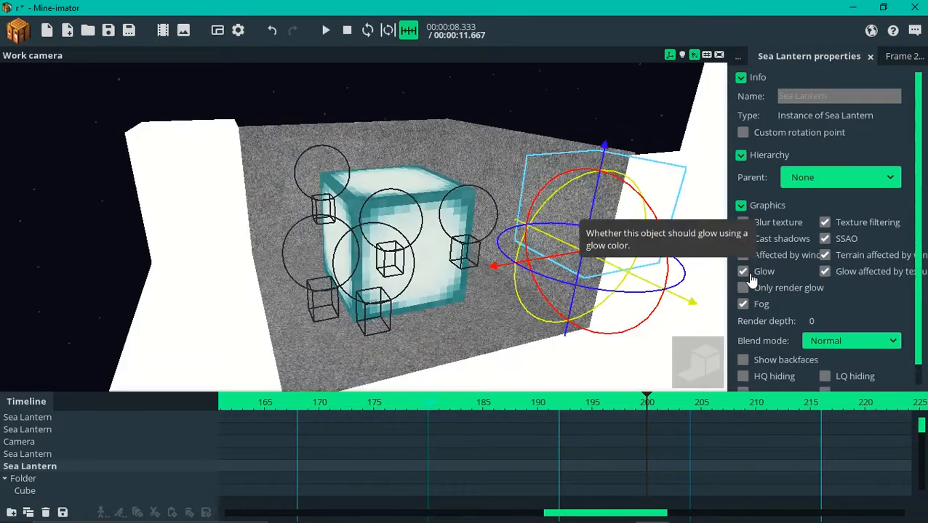
{"action": "left_click_drag", "start_coordinate": [465, 288], "coordinate": [551, 256]}
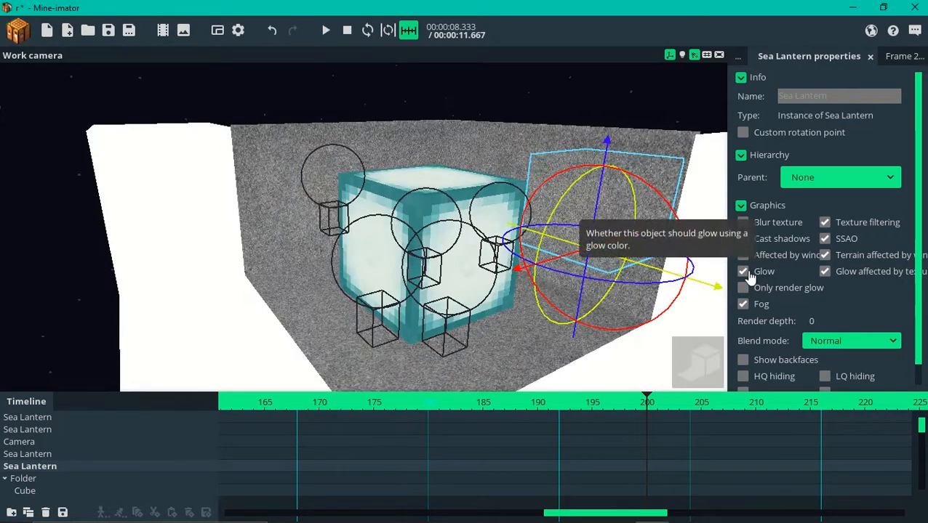
{"action": "left_click", "coordinate": [742, 273]}
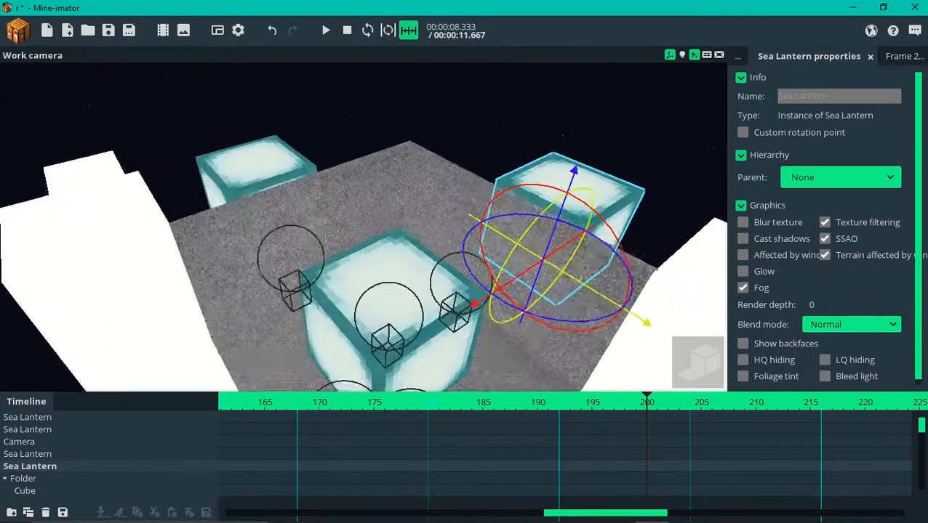
{"action": "left_click_drag", "start_coordinate": [553, 115], "coordinate": [581, 114]}
{"action": "scroll", "coordinate": [553, 115], "scroll_direction": "down", "scroll_amount": 1}
{"action": "key", "text": "ctrl+s"}
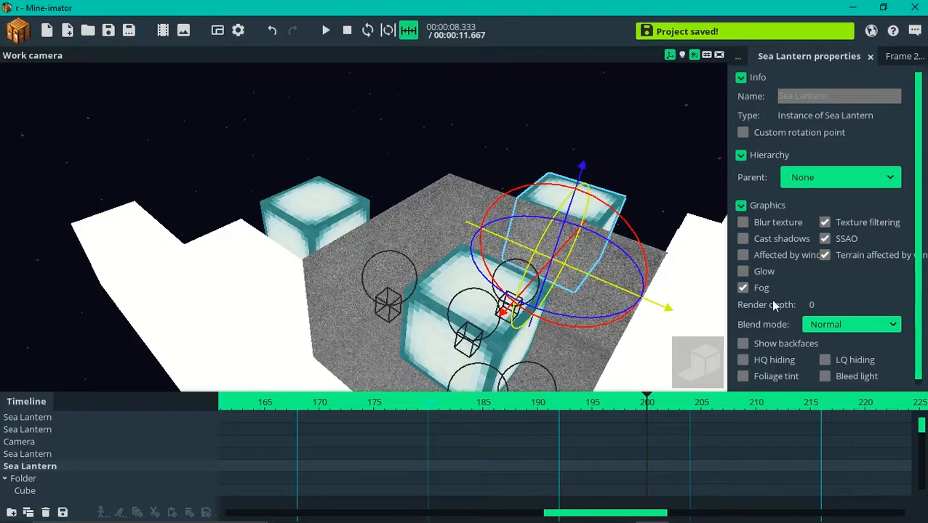
- Toggle the selected mirrored sea lantern's Glow option on and off twice, leaving it disabled
{"action": "left_click", "coordinate": [752, 271]}
{"action": "left_click", "coordinate": [752, 271]}
{"action": "left_click", "coordinate": [753, 271]}
{"action": "left_click", "coordinate": [752, 271]}
{"action": "left_click_drag", "start_coordinate": [301, 217], "coordinate": [278, 218]}
{"action": "left_click_drag", "start_coordinate": [398, 207], "coordinate": [376, 202]}
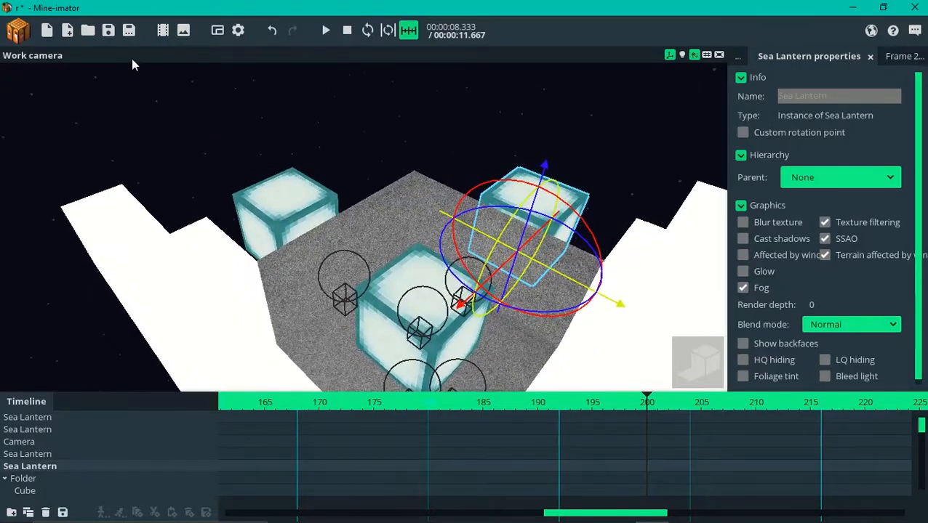
- Open the workbench to view the object types that can be added, close it and preview the scene in rendered mode
{"action": "left_click", "coordinate": [19, 33]}
{"action": "left_click", "coordinate": [19, 32]}
{"action": "left_click", "coordinate": [20, 32]}
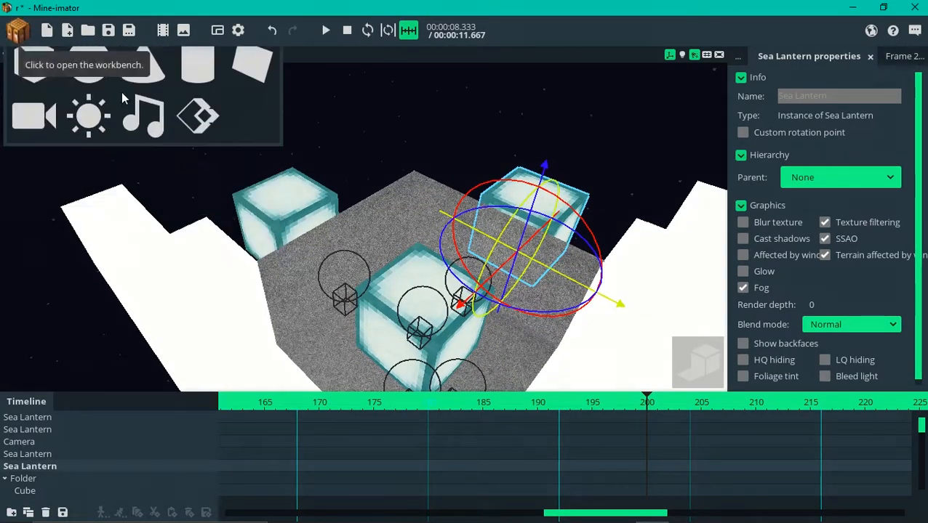
{"action": "mouse_move", "coordinate": [281, 228]}
{"action": "left_mouse_down"}
{"action": "mouse_move", "coordinate": [312, 218]}
{"action": "mouse_move", "coordinate": [288, 227]}
{"action": "left_mouse_up"}
{"action": "right_click_drag", "start_coordinate": [288, 227], "coordinate": [288, 114]}
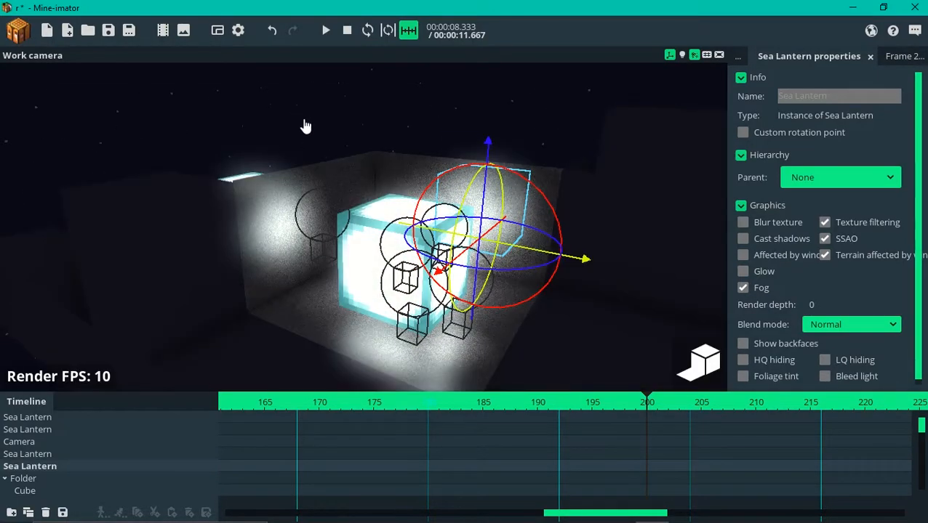
- Examine the mirrored sea lanterns behind the walls and select the main sea lantern inside the room for a closer look
{"action": "right_click_drag", "start_coordinate": [325, 157], "coordinate": [393, 278]}
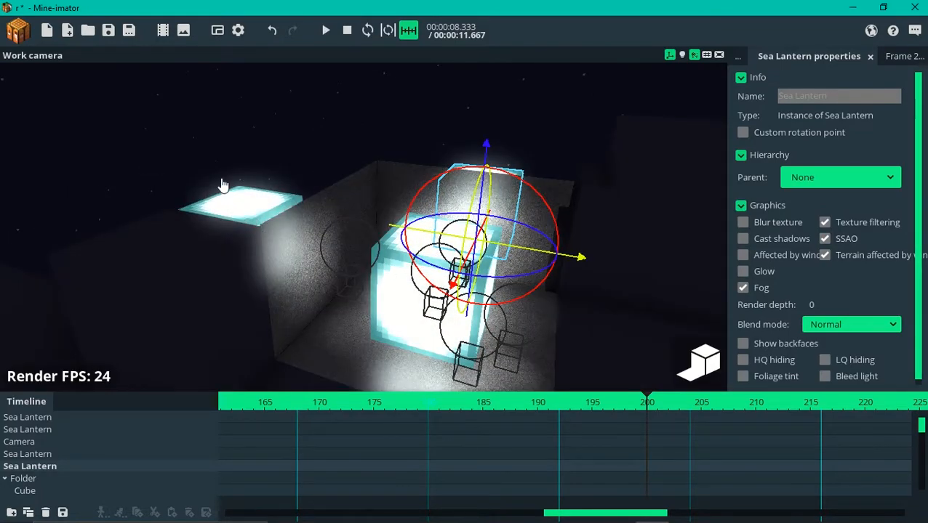
{"action": "left_click_drag", "start_coordinate": [289, 198], "coordinate": [378, 203]}
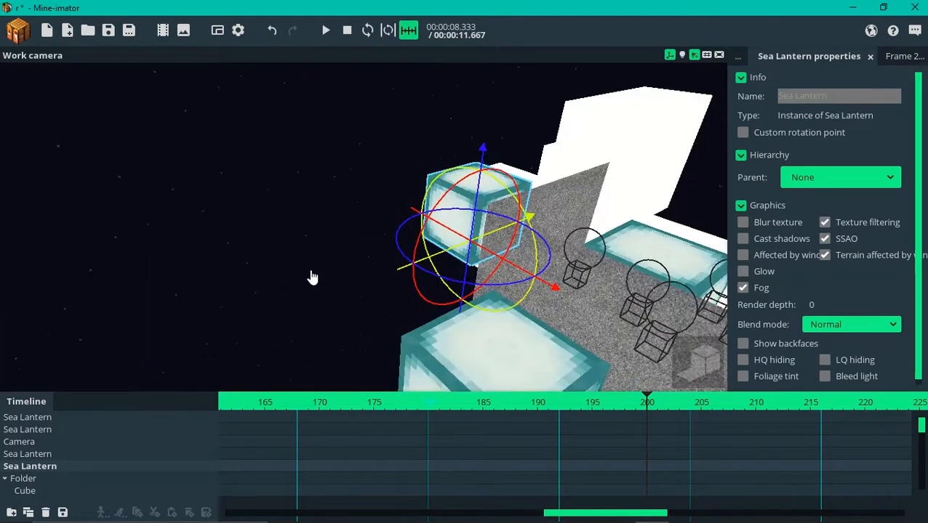
{"action": "left_click_drag", "start_coordinate": [312, 277], "coordinate": [393, 314]}
{"action": "left_click_drag", "start_coordinate": [480, 249], "coordinate": [342, 252]}
{"action": "left_click", "coordinate": [328, 245]}
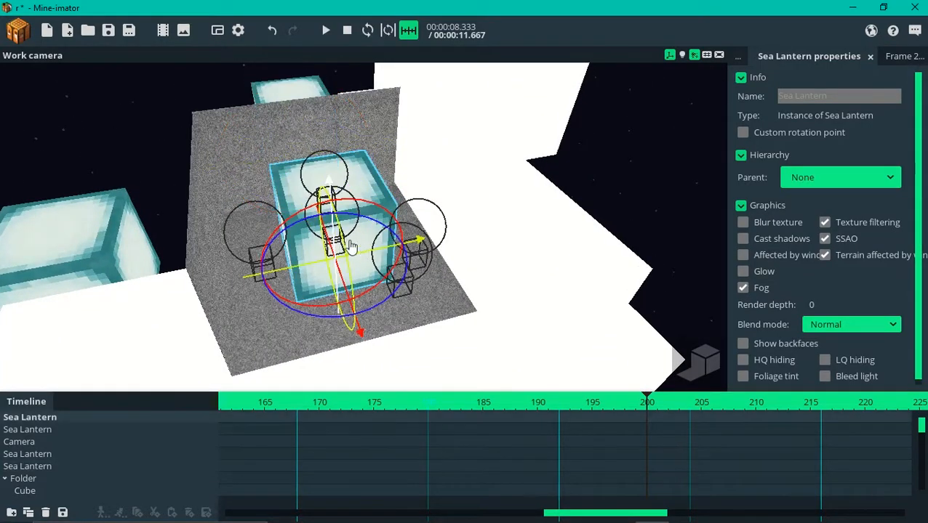
{"action": "scroll", "coordinate": [523, 285], "scroll_direction": "up", "scroll_amount": 5}
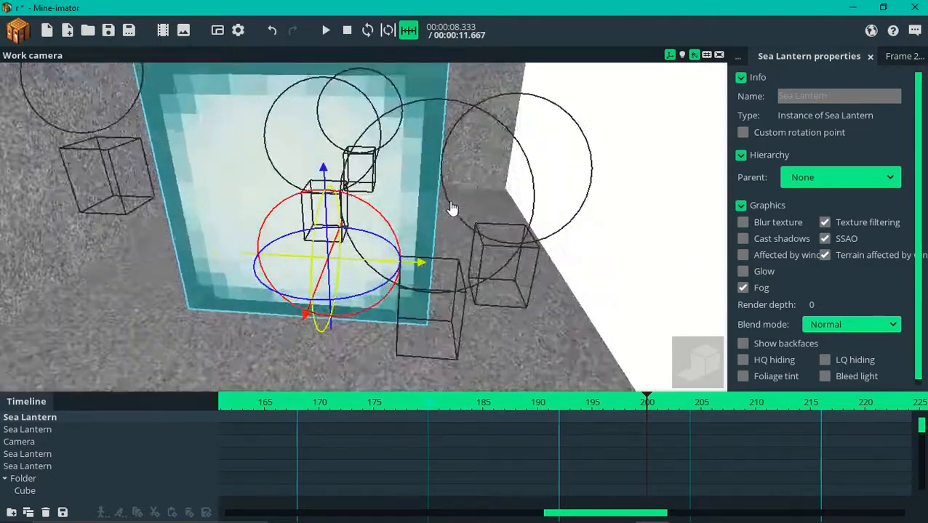
{"action": "scroll", "coordinate": [450, 209], "scroll_direction": "up", "scroll_amount": 3}
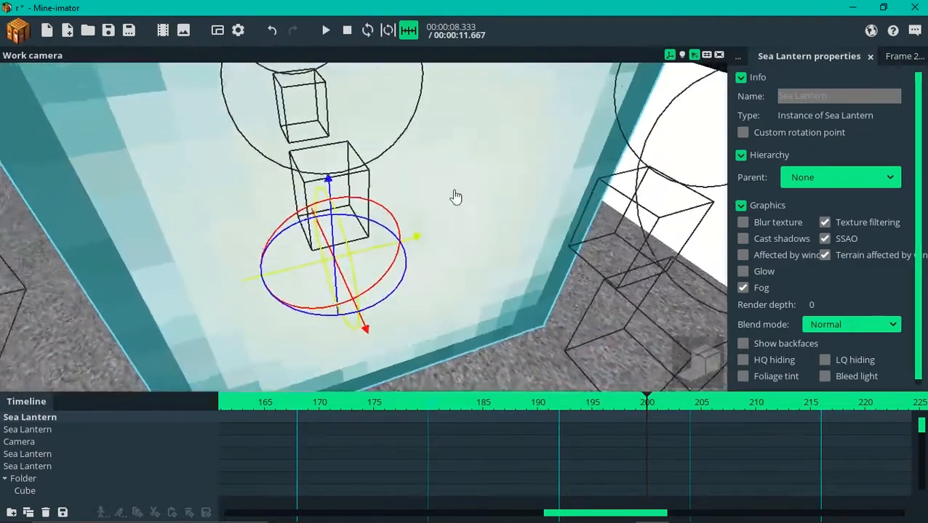
- Hide the point light nearest the main sea lantern's front corner and preview the effect in rendered mode
{"action": "left_click", "coordinate": [346, 179]}
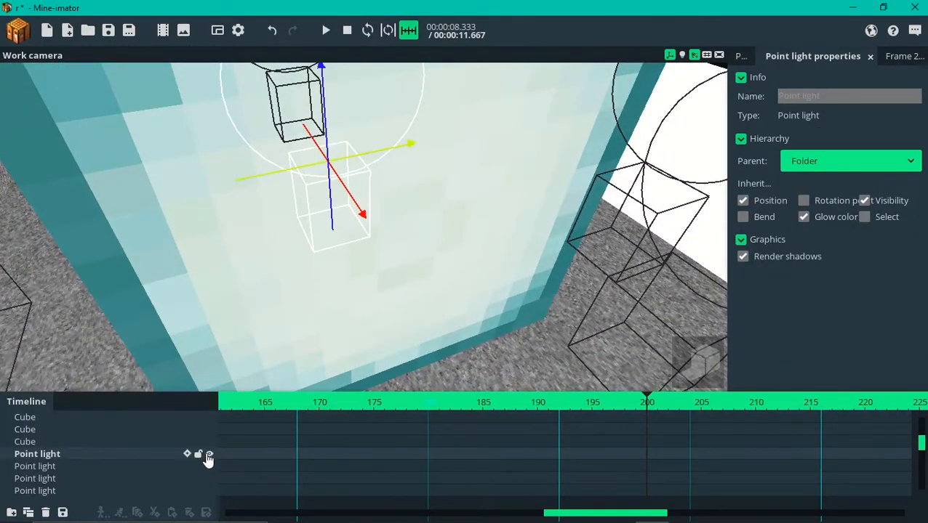
{"action": "left_click", "coordinate": [210, 454]}
{"action": "scroll", "coordinate": [542, 292], "scroll_direction": "down", "scroll_amount": 5}
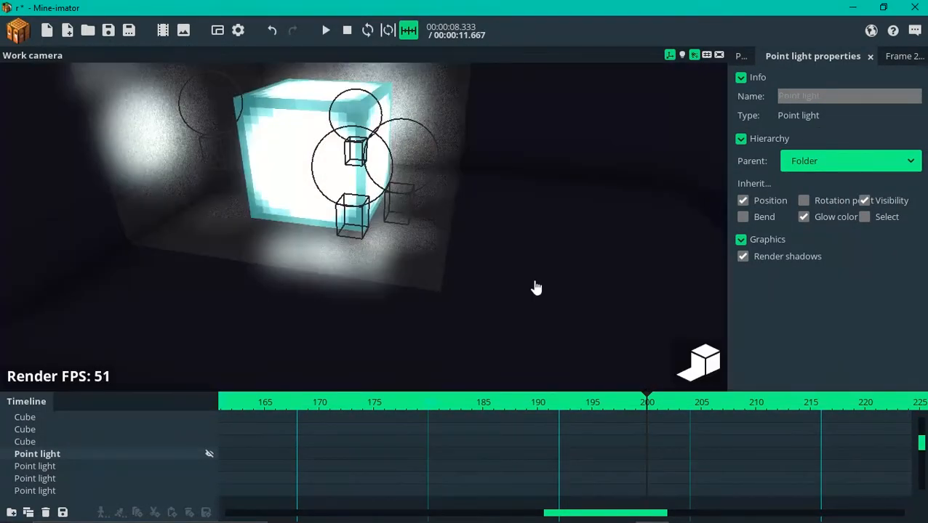
{"action": "left_click_drag", "start_coordinate": [533, 282], "coordinate": [408, 251]}
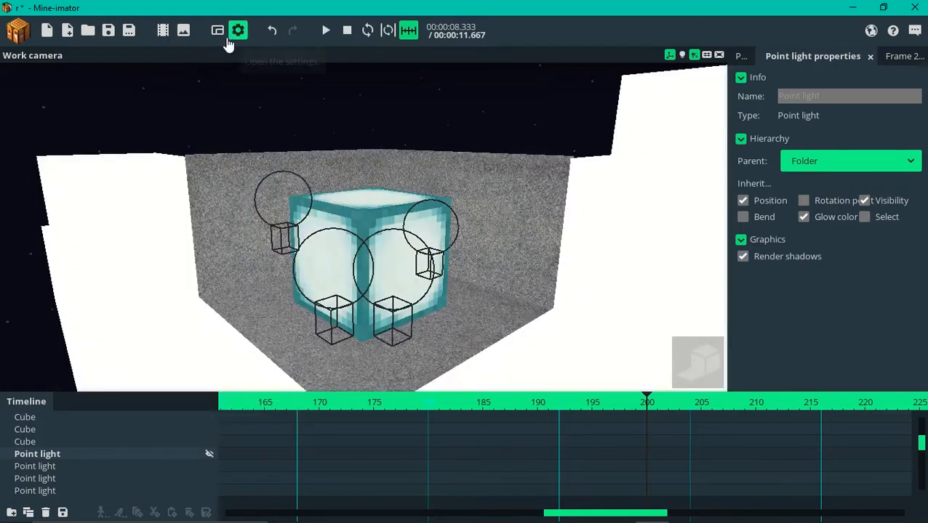
- Preview the scene through the active camera in a second view, close it and look over the room
{"action": "left_click", "coordinate": [217, 29]}
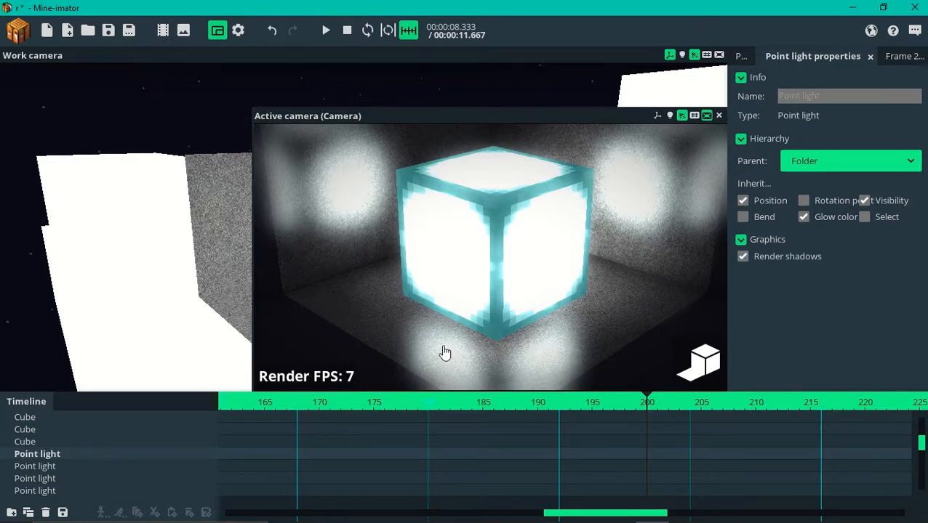
{"action": "left_click", "coordinate": [183, 31]}
{"action": "left_click", "coordinate": [217, 32]}
{"action": "scroll", "coordinate": [332, 288], "scroll_direction": "down", "scroll_amount": 5}
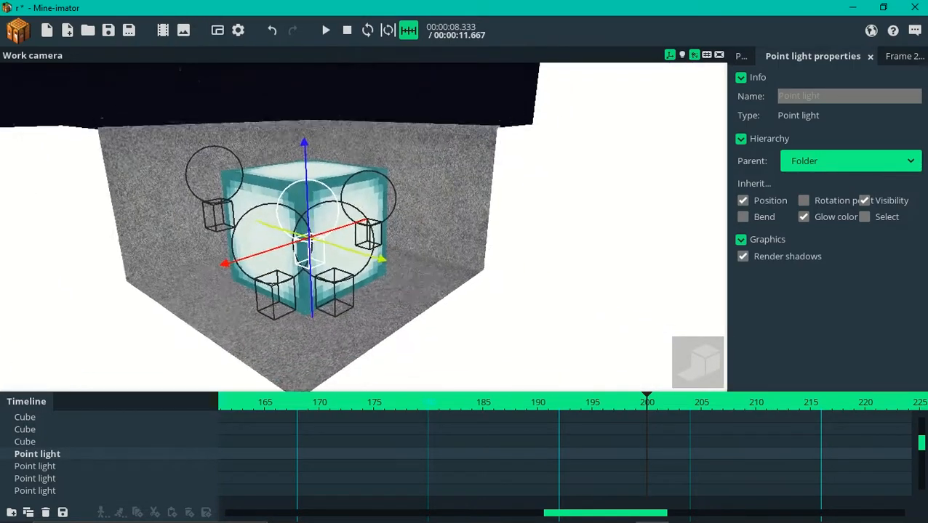
{"action": "middle_click_drag", "start_coordinate": [332, 288], "coordinate": [343, 263]}
{"action": "middle_click_drag", "start_coordinate": [142, 213], "coordinate": [309, 154]}
{"action": "left_click_drag", "start_coordinate": [310, 155], "coordinate": [499, 267]}
- Show the active camera in a second view again and shrink that view so more of the work camera shows
{"action": "left_click", "coordinate": [217, 31]}
{"action": "mouse_move", "coordinate": [218, 186]}
{"action": "right_mouse_down"}
{"action": "mouse_move", "coordinate": [334, 191]}
{"action": "mouse_move", "coordinate": [233, 190]}
{"action": "right_mouse_up"}
{"action": "scroll", "coordinate": [256, 154], "scroll_direction": "down", "scroll_amount": 2}
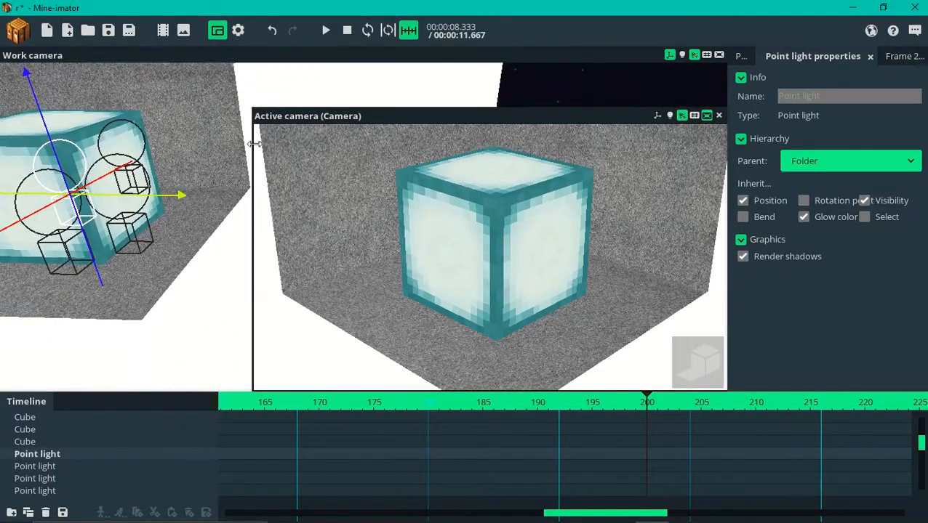
{"action": "left_click_drag", "start_coordinate": [251, 110], "coordinate": [365, 175]}
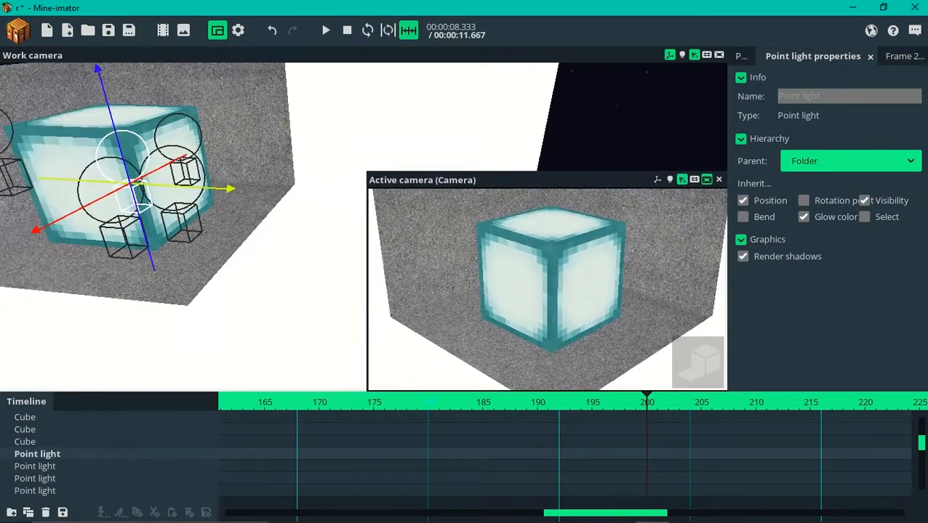
- Return the timeline to frame 0, the start of the animation
{"action": "middle_click_drag", "start_coordinate": [643, 486], "coordinate": [780, 476]}
{"action": "scroll", "coordinate": [423, 456], "scroll_direction": "up", "scroll_amount": 1}
{"action": "left_click_drag", "start_coordinate": [541, 514], "coordinate": [229, 496]}
{"action": "left_click_drag", "start_coordinate": [231, 404], "coordinate": [144, 396]}
{"action": "left_click_drag", "start_coordinate": [243, 303], "coordinate": [317, 283]}
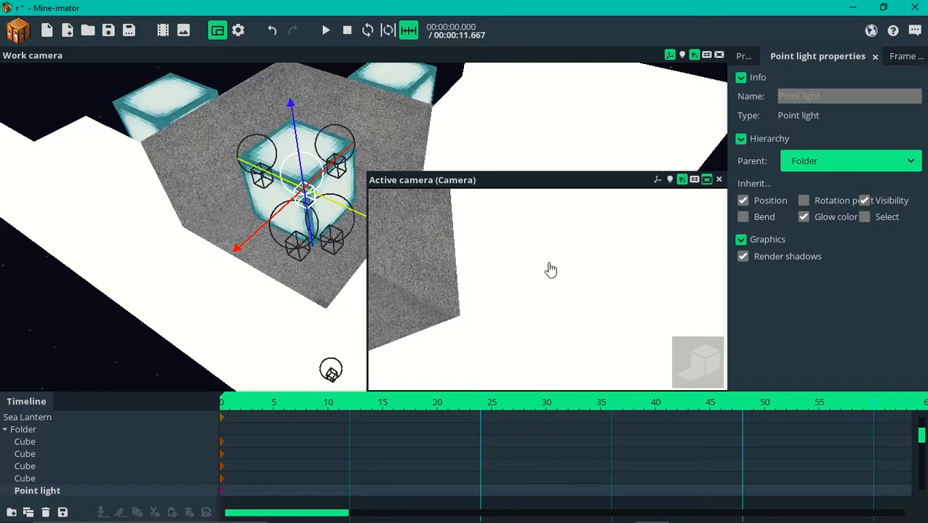
- Close the second view and preview the work camera scene in rendered mode
{"action": "left_click_drag", "start_coordinate": [218, 218], "coordinate": [247, 204]}
{"action": "left_click", "coordinate": [217, 30]}
{"action": "key", "text": "F5"}
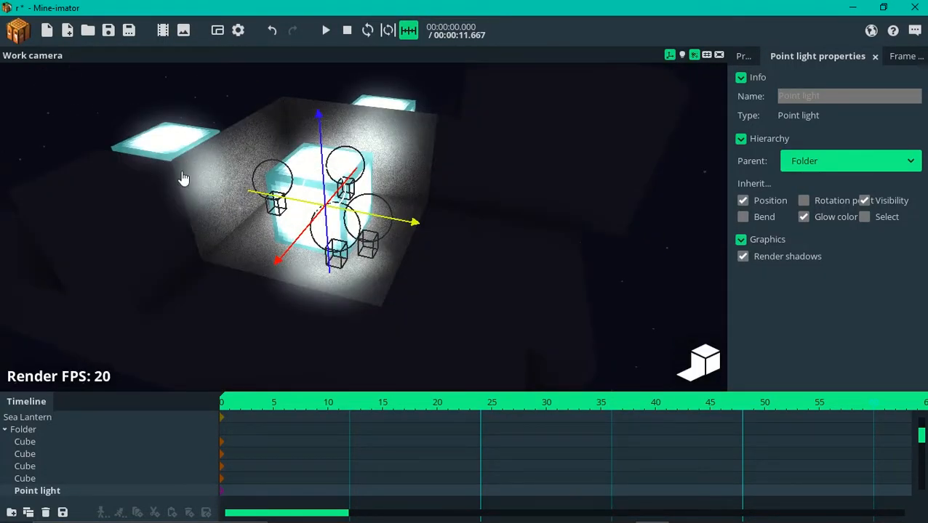
{"action": "key", "text": "F5"}
- Preview the sea lantern's reflections from a lower angle in rendered mode and save the project
{"action": "left_click_drag", "start_coordinate": [455, 339], "coordinate": [384, 294]}
{"action": "scroll", "coordinate": [455, 339], "scroll_direction": "up", "scroll_amount": 1}
{"action": "key", "text": "F5"}
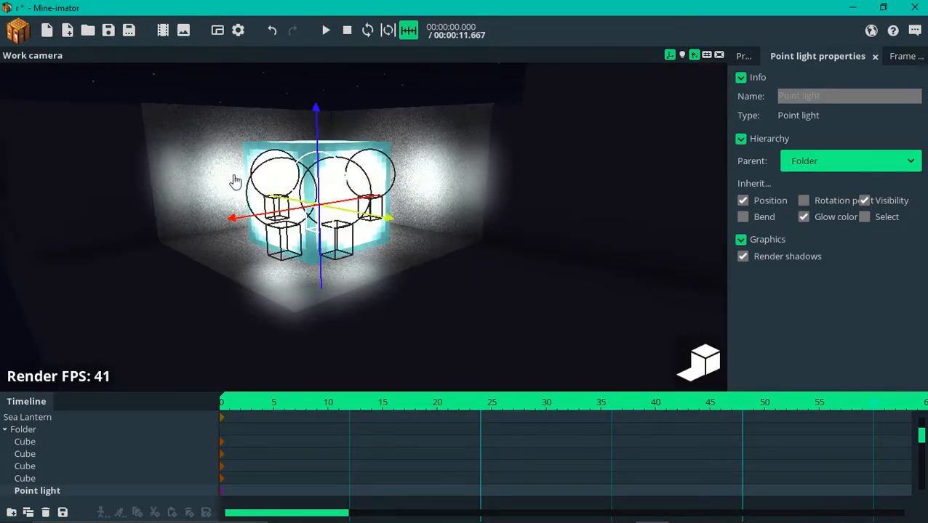
{"action": "left_click_drag", "start_coordinate": [234, 144], "coordinate": [271, 182]}
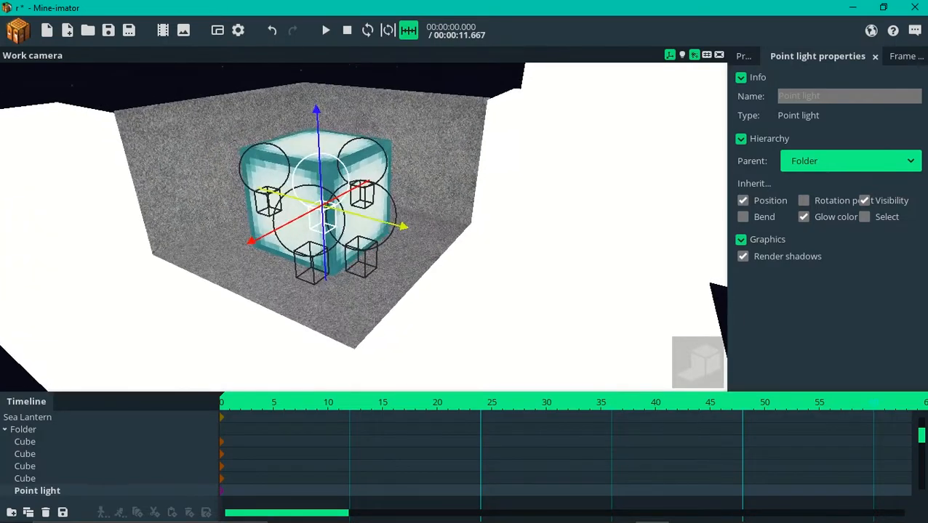
{"action": "middle_click_drag", "start_coordinate": [235, 145], "coordinate": [217, 60]}
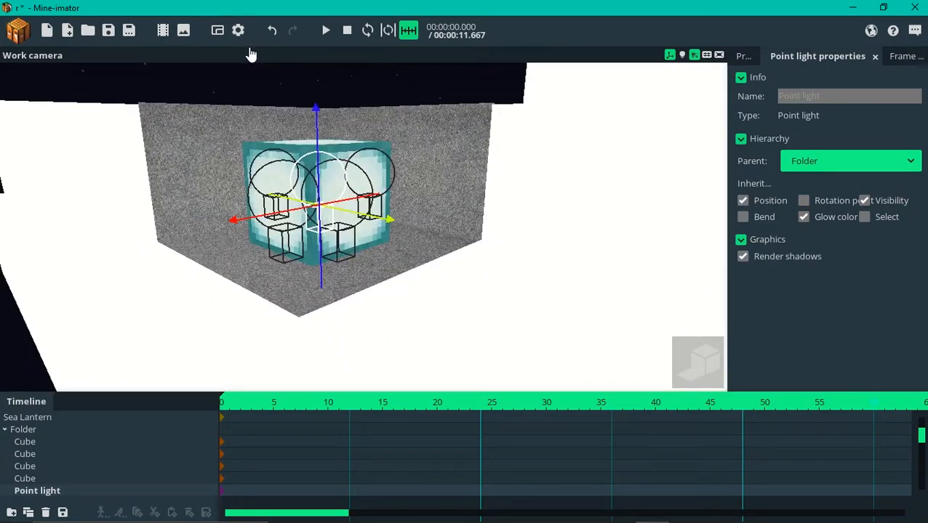
{"action": "key", "text": "ctrl+s"}
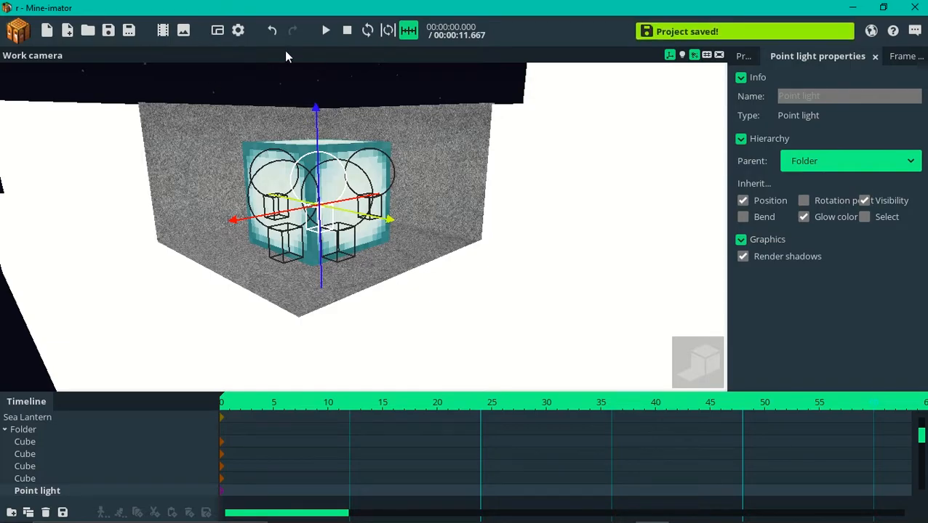
- Reopen the active camera view, play the animation through it and stop playback
{"action": "left_click", "coordinate": [217, 30]}
{"action": "left_click_drag", "start_coordinate": [233, 389], "coordinate": [258, 414]}
{"action": "left_click_drag", "start_coordinate": [258, 305], "coordinate": [186, 306]}
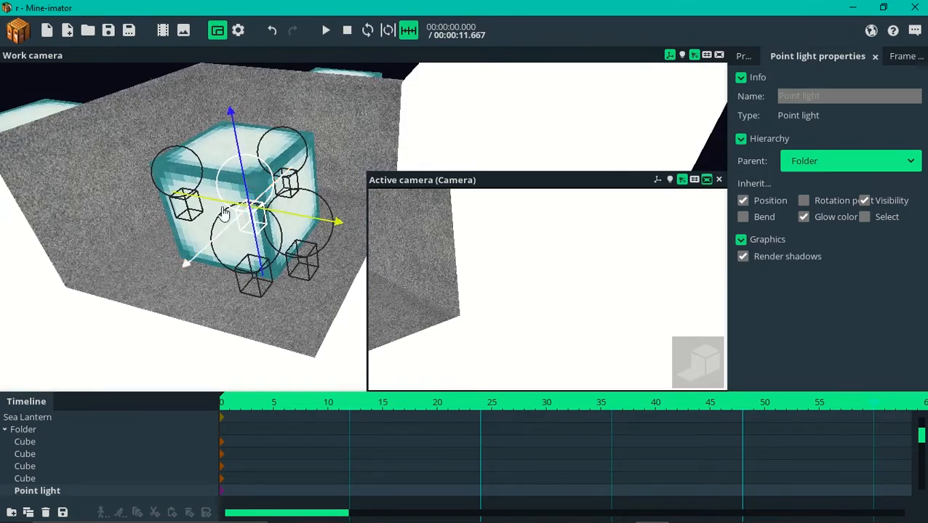
{"action": "key", "text": "space"}
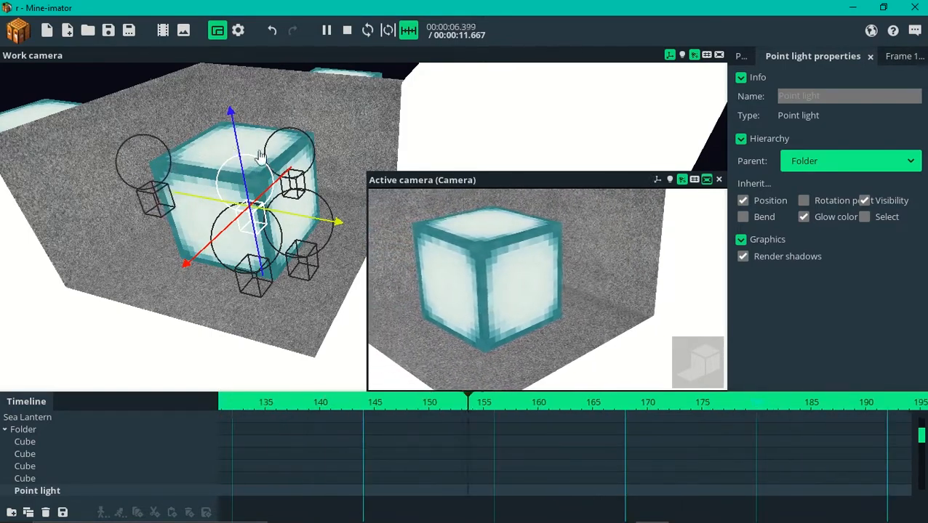
{"action": "key", "text": "space"}
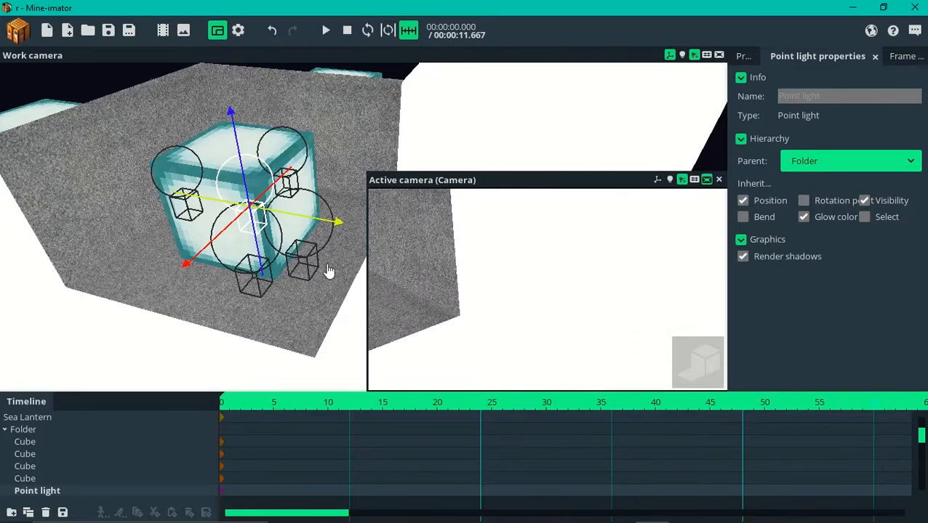
- Deselect the point light and play the animation with the active camera view in rendered mode
{"action": "left_click", "coordinate": [101, 84]}
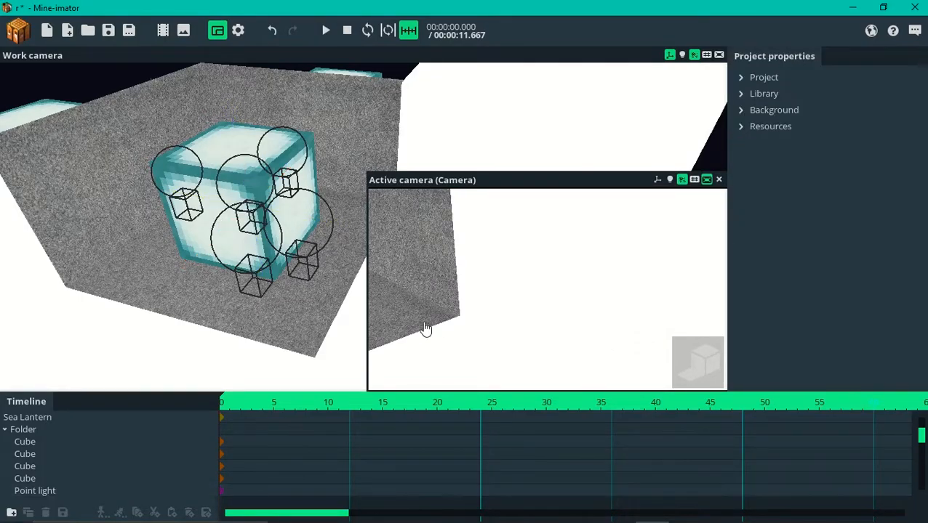
{"action": "key", "text": "space"}
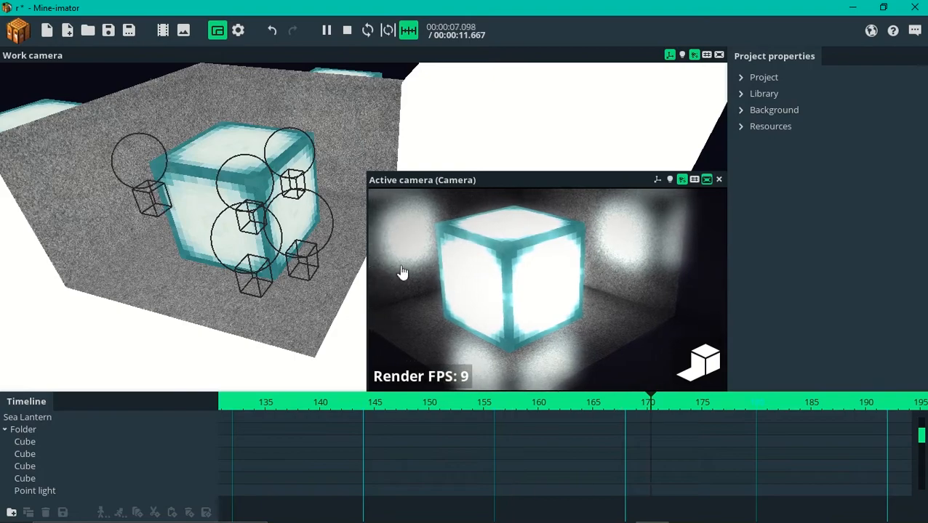
{"action": "key", "text": "F5"}
{"action": "key", "text": "space"}
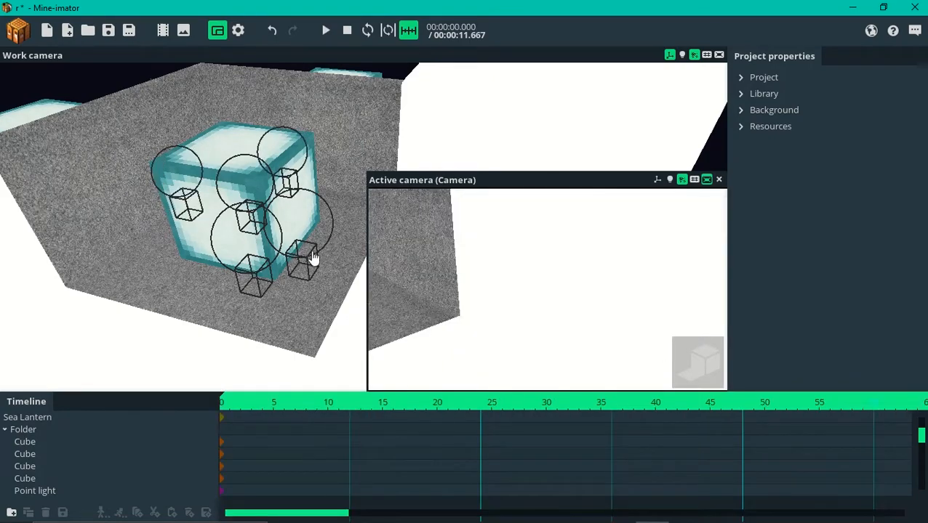
- Save the project and close the active camera view
{"action": "key", "text": "ctrl+s"}
{"action": "middle_click_drag", "start_coordinate": [165, 198], "coordinate": [151, 151]}
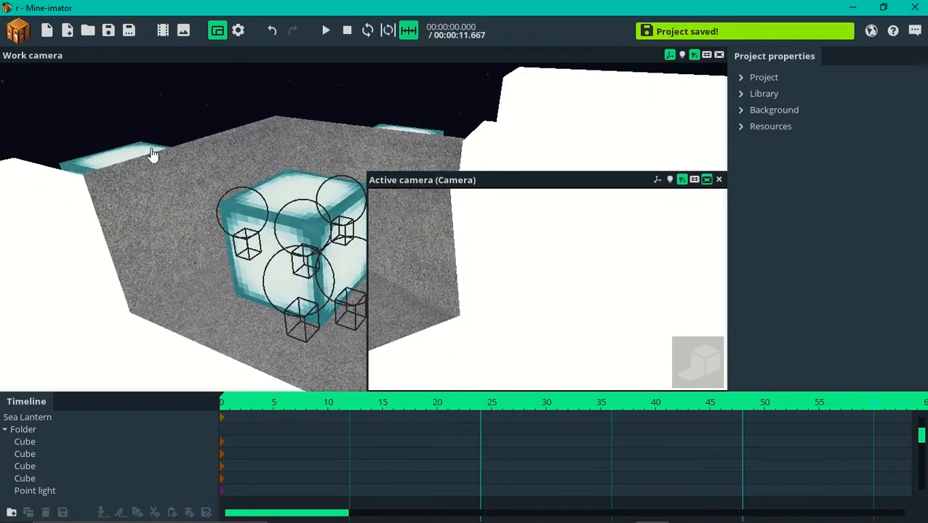
{"action": "left_click", "coordinate": [217, 30]}
{"action": "left_click", "coordinate": [111, 35]}
- Look over the room and the main sea lantern from several angles, and save the project again
{"action": "left_click_drag", "start_coordinate": [167, 182], "coordinate": [254, 153]}
{"action": "scroll", "coordinate": [218, 164], "scroll_direction": "down", "scroll_amount": 3}
{"action": "left_click_drag", "start_coordinate": [325, 168], "coordinate": [389, 156]}
{"action": "scroll", "coordinate": [325, 168], "scroll_direction": "up", "scroll_amount": 2}
{"action": "left_click_drag", "start_coordinate": [300, 227], "coordinate": [259, 240]}
{"action": "key", "text": "ctrl+s"}
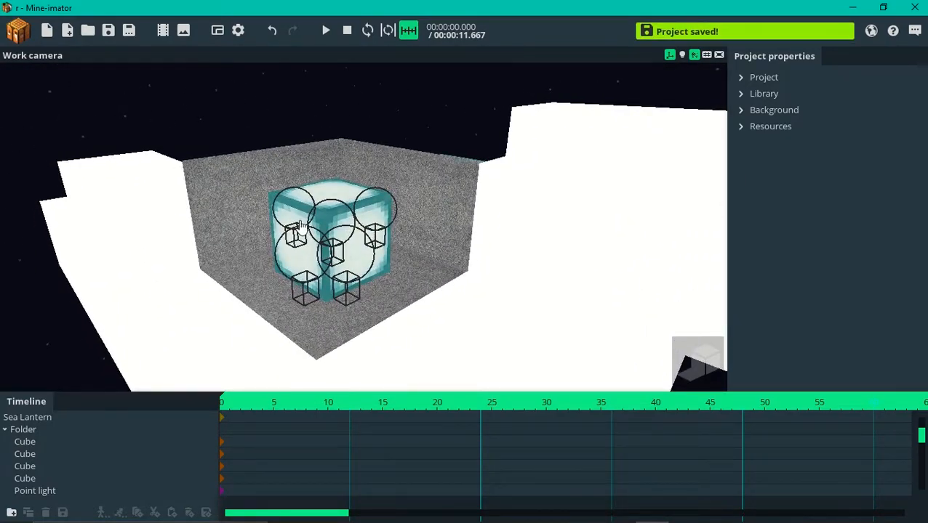
- Collapse both expanded folders in the timeline and view the whole set from farther away
{"action": "mouse_move", "coordinate": [300, 227]}
{"action": "left_mouse_down"}
{"action": "mouse_move", "coordinate": [429, 250]}
{"action": "mouse_move", "coordinate": [378, 247]}
{"action": "mouse_move", "coordinate": [320, 182]}
{"action": "mouse_move", "coordinate": [309, 189]}
{"action": "mouse_move", "coordinate": [291, 269]}
{"action": "mouse_move", "coordinate": [545, 175]}
{"action": "mouse_move", "coordinate": [552, 138]}
{"action": "mouse_move", "coordinate": [290, 240]}
{"action": "left_mouse_up"}
{"action": "scroll", "coordinate": [364, 227], "scroll_direction": "down", "scroll_amount": 4}
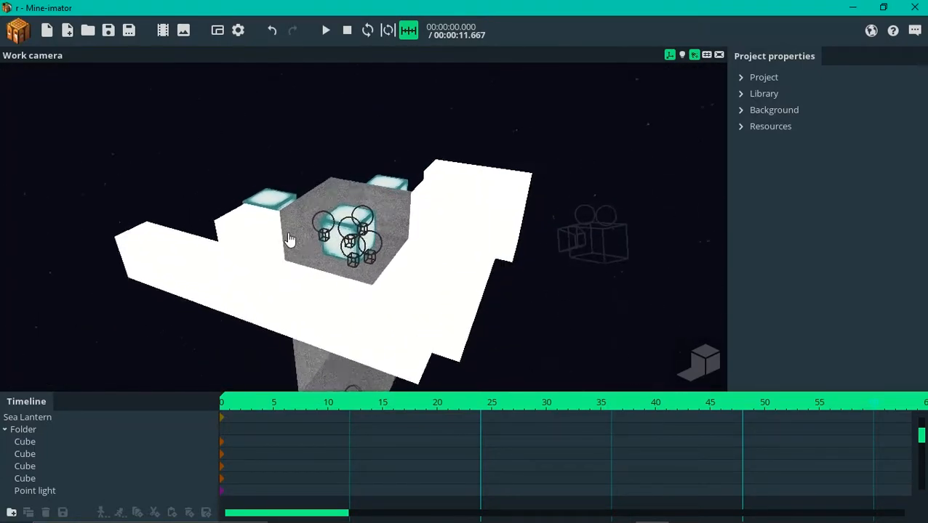
{"action": "left_click", "coordinate": [4, 429]}
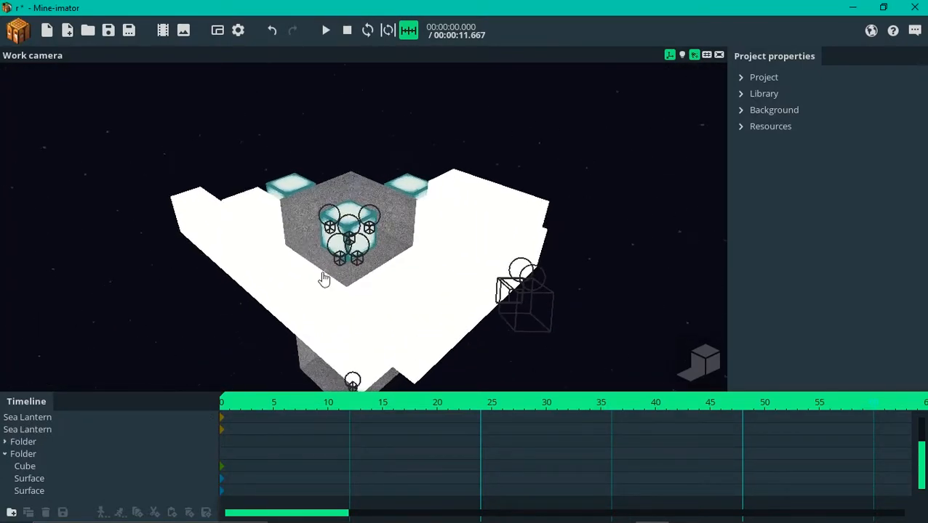
{"action": "left_click", "coordinate": [4, 454]}
{"action": "left_click_drag", "start_coordinate": [233, 322], "coordinate": [280, 267]}
{"action": "scroll", "coordinate": [364, 309], "scroll_direction": "up", "scroll_amount": 1}
{"action": "scroll", "coordinate": [305, 291], "scroll_direction": "down", "scroll_amount": 1}
{"action": "left_click_drag", "start_coordinate": [280, 321], "coordinate": [295, 308]}
- Enable lights in the work camera view, preview the scene in rendered mode and save the project
{"action": "left_click", "coordinate": [682, 56]}
{"action": "mouse_move", "coordinate": [392, 227]}
{"action": "left_mouse_down"}
{"action": "mouse_move", "coordinate": [407, 255]}
{"action": "mouse_move", "coordinate": [393, 226]}
{"action": "left_mouse_up"}
{"action": "scroll", "coordinate": [392, 226], "scroll_direction": "up", "scroll_amount": 1}
{"action": "key", "text": "ctrl+s"}
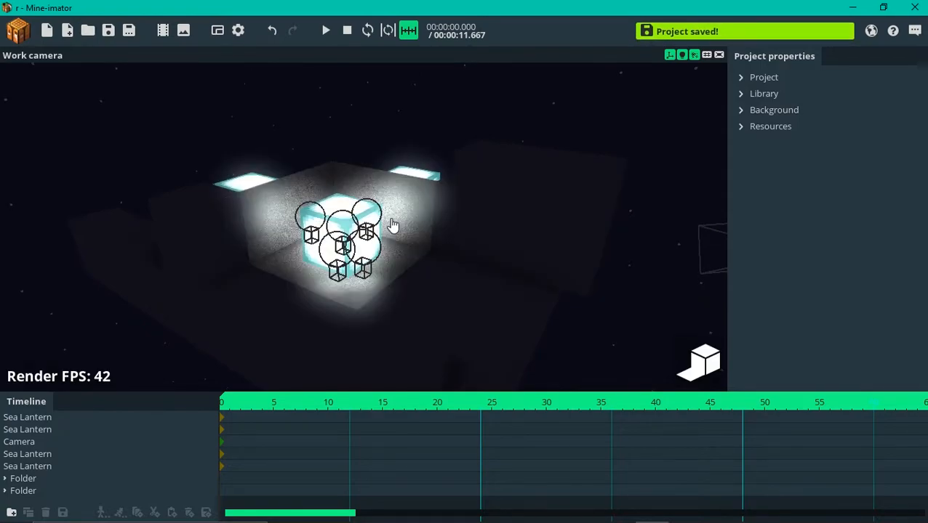
- Inspect the main sea lantern up close with lights enabled, save the project and preview it in rendered mode
{"action": "scroll", "coordinate": [402, 239], "scroll_direction": "up", "scroll_amount": 5}
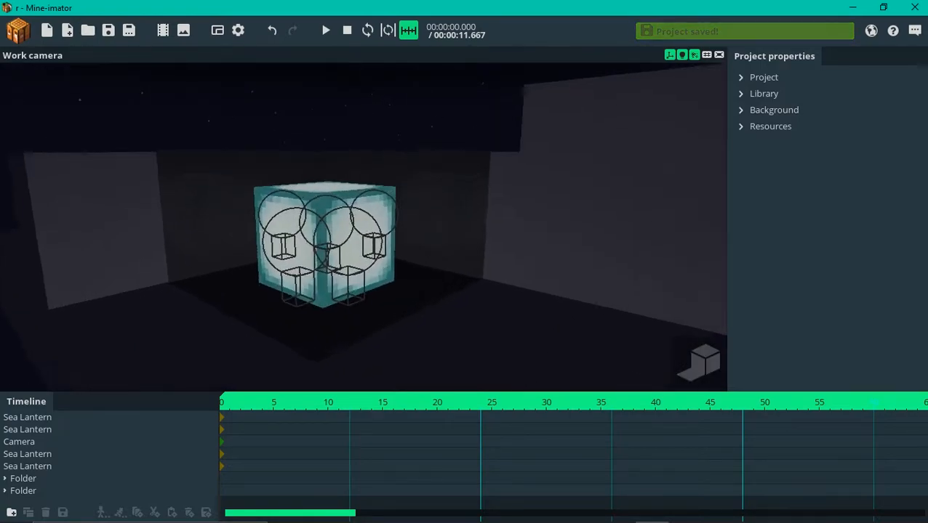
{"action": "scroll", "coordinate": [415, 240], "scroll_direction": "down", "scroll_amount": 3}
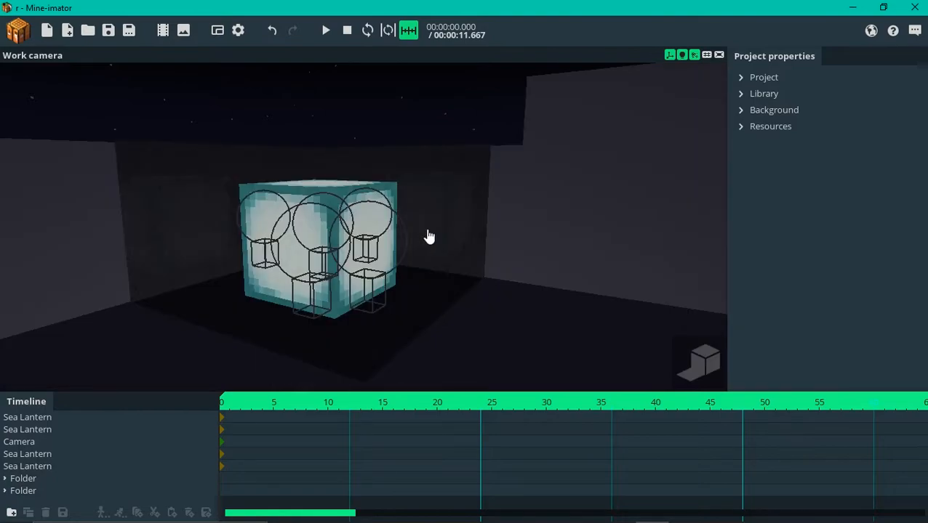
{"action": "key", "text": "ctrl+s"}
{"action": "key", "text": "ctrl+s"}
{"action": "key", "text": "ctrl+s"}
{"action": "key", "text": "ctrl+s"}
{"action": "left_click_drag", "start_coordinate": [478, 238], "coordinate": [452, 252]}
{"action": "key", "text": "F5"}
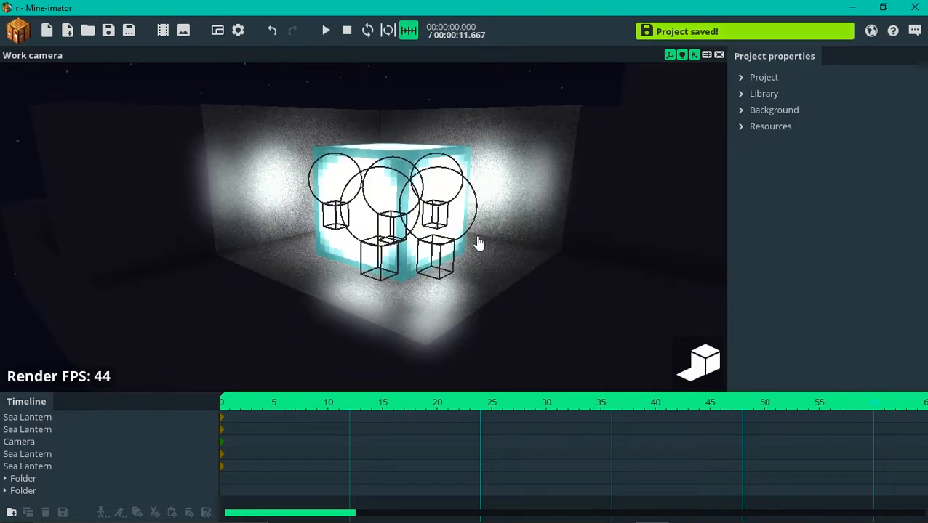
- Compare the final scene with rendered mode on and off, leave it off and save the project
{"action": "key", "text": "F5"}
{"action": "mouse_move", "coordinate": [545, 227]}
{"action": "left_mouse_down"}
{"action": "mouse_move", "coordinate": [525, 236]}
{"action": "mouse_move", "coordinate": [542, 225]}
{"action": "left_mouse_up"}
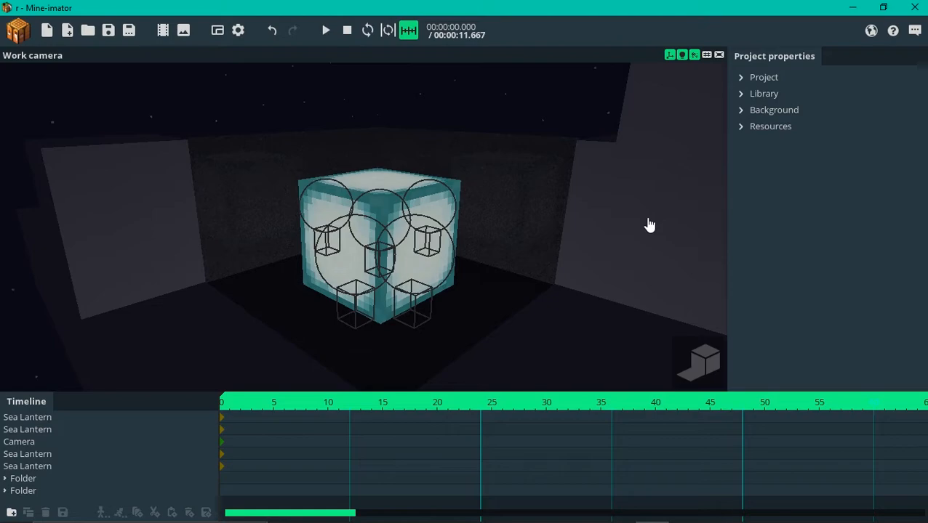
{"action": "key", "text": "F5"}
{"action": "key", "text": "F5"}
{"action": "key", "text": "F5"}
{"action": "key", "text": "F5"}
{"action": "key", "text": "ctrl+s"}
{"action": "key", "text": "F5"}
{"action": "key", "text": "ctrl+s"}
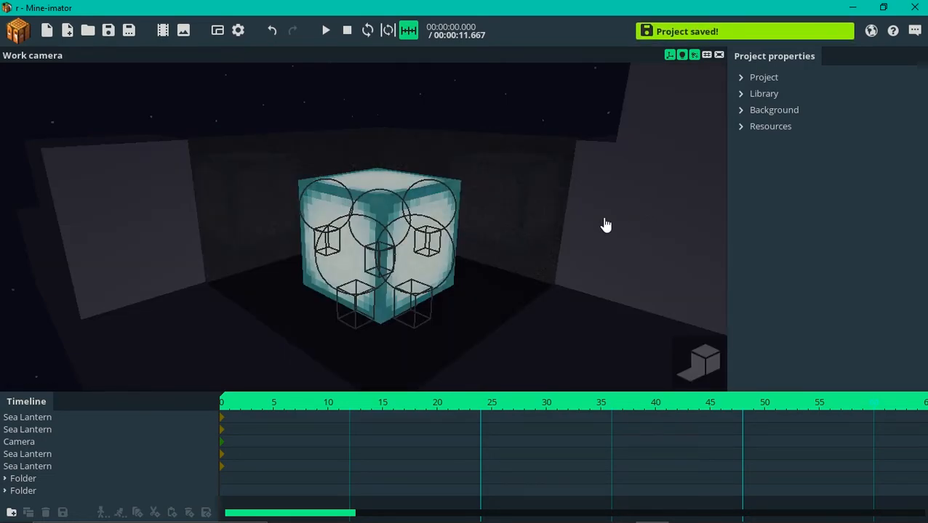
{"action": "mouse_move", "coordinate": [430, 2]}
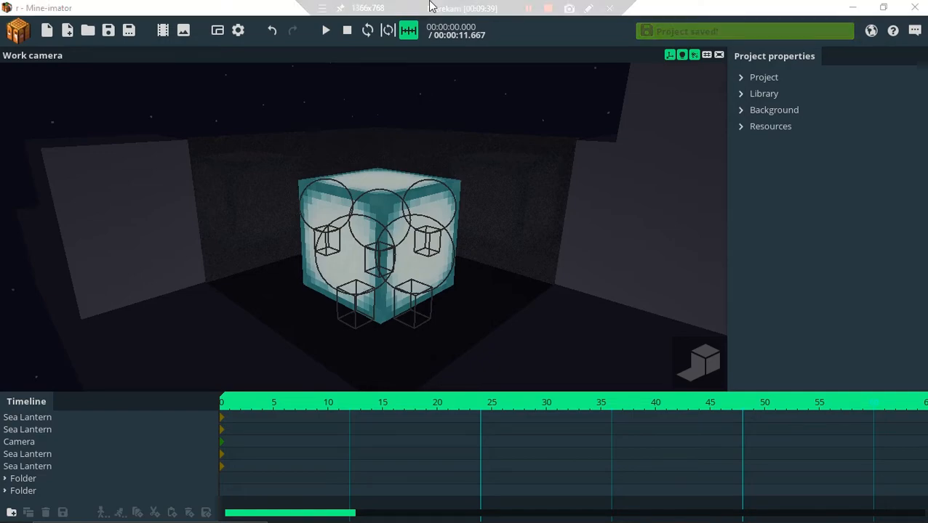